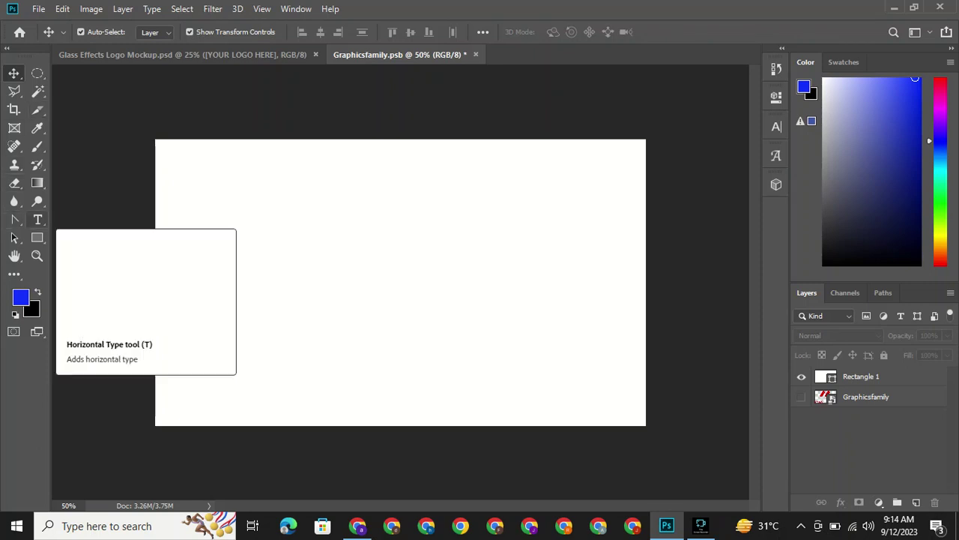
Pick the Pen Tool, then switch to the Horizontal Type tool set to Impact in red.
click(14, 219)
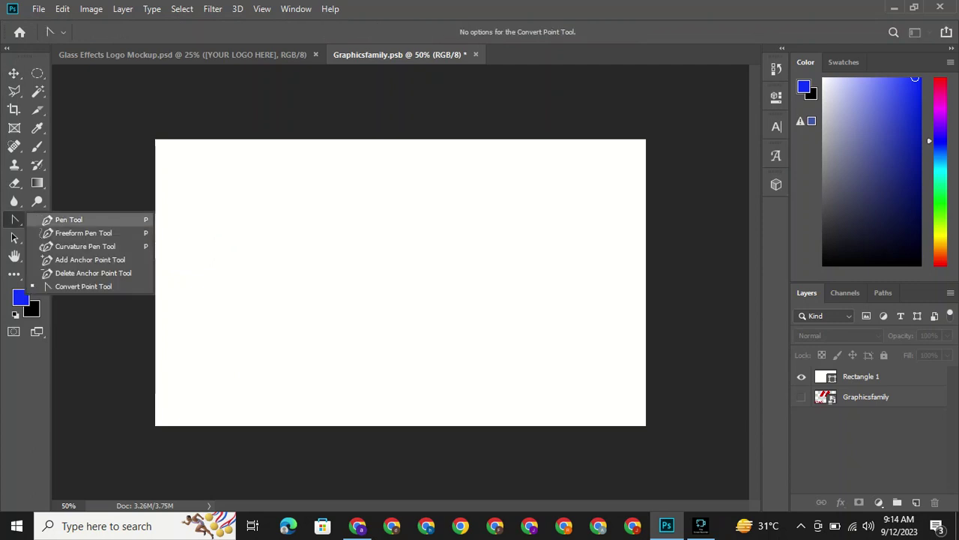
click(68, 219)
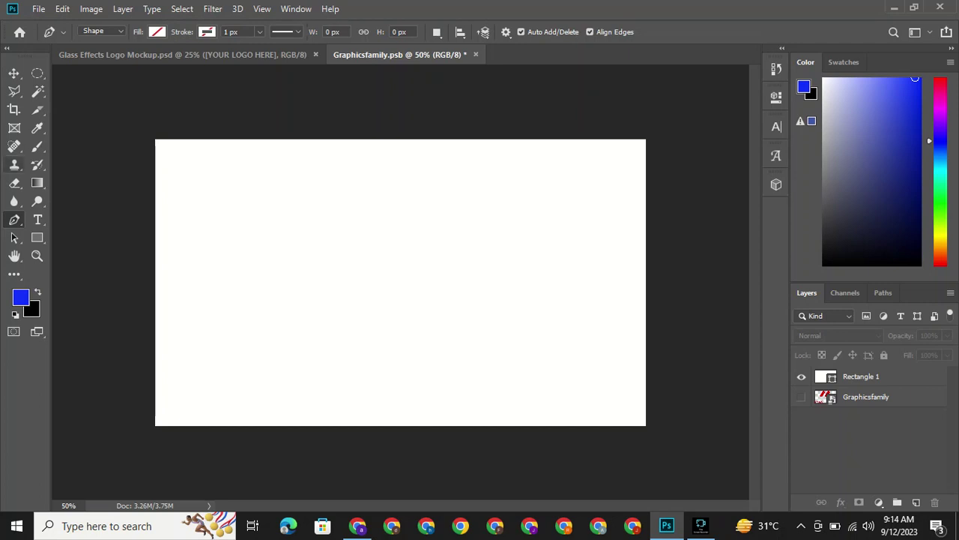
click(38, 219)
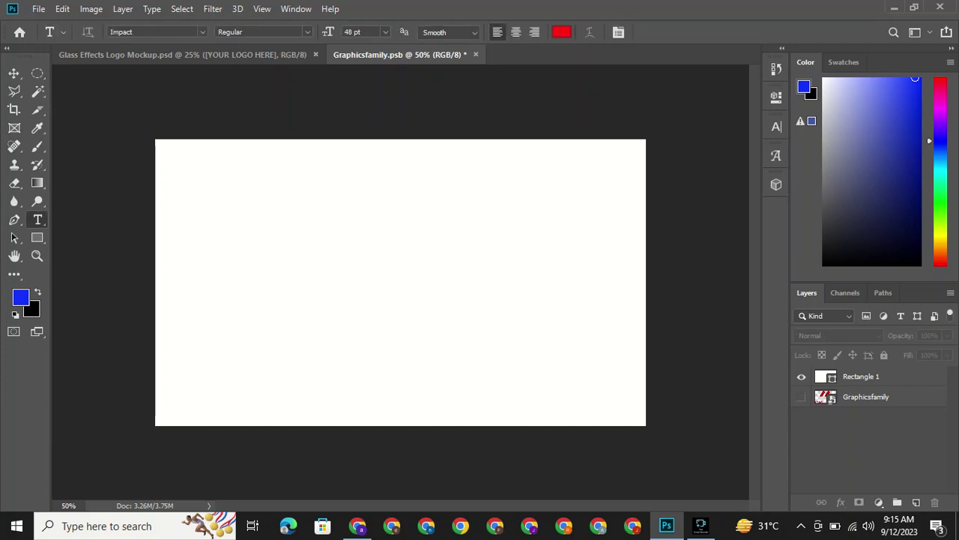
Add a 16 pt red Impact text layer spelling the two-word name near the canvas top.
click(317, 212)
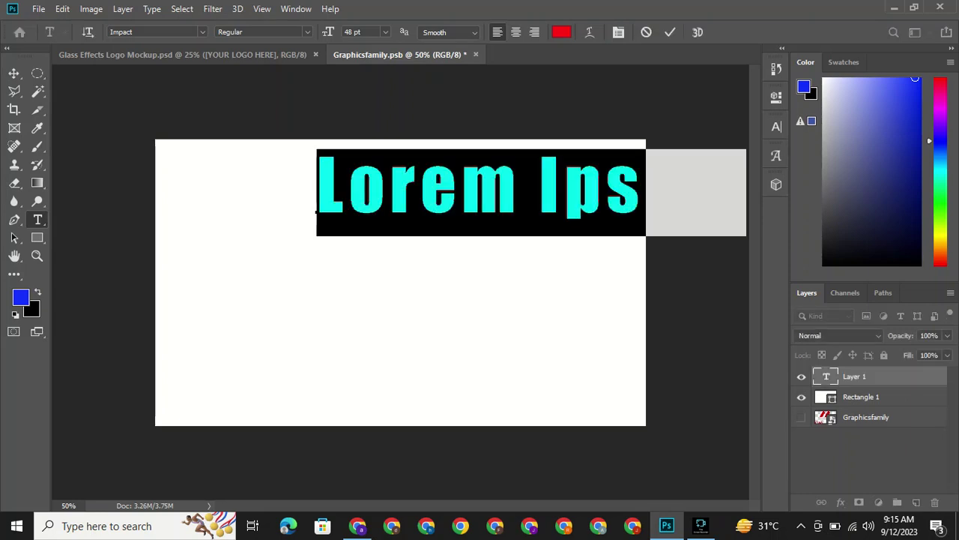
key(BackSpace)
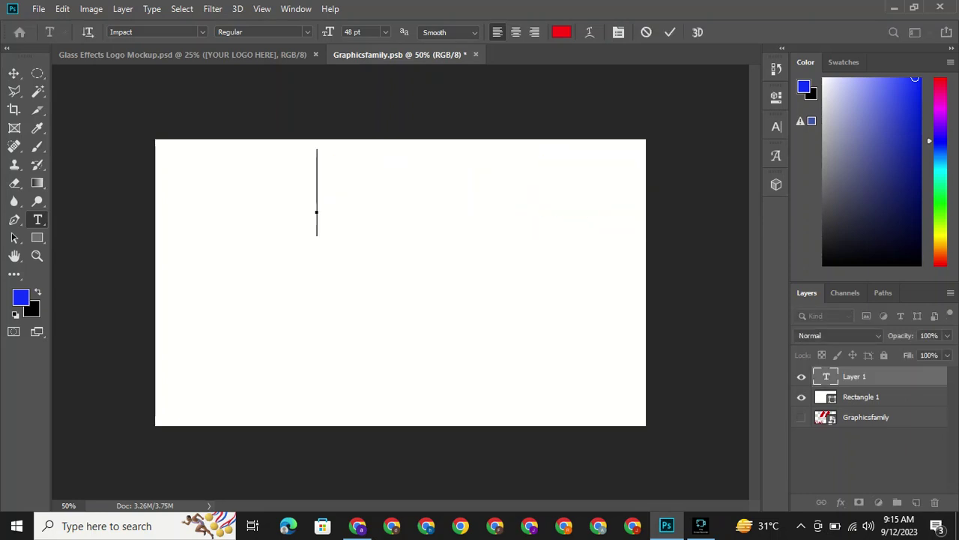
click(385, 31)
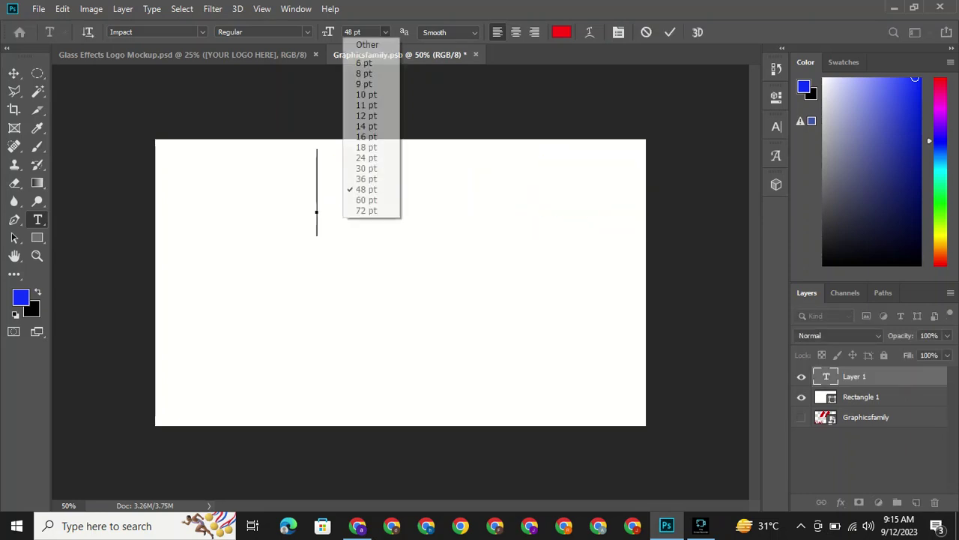
click(367, 136)
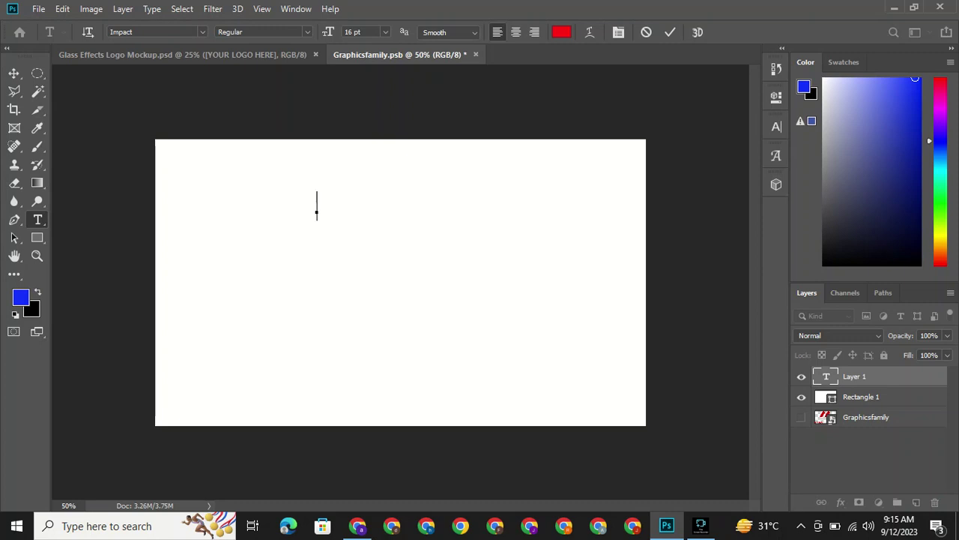
text(RAN)
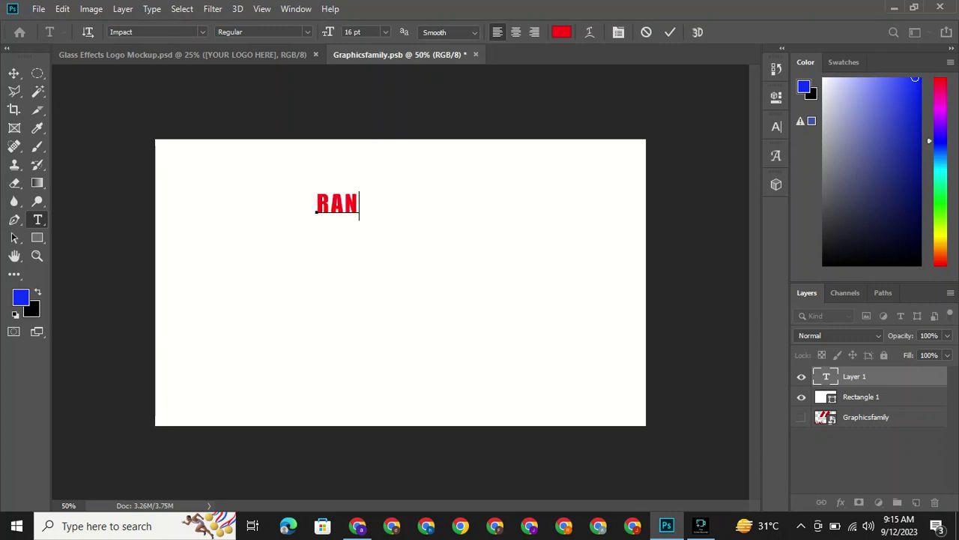
text(A T)
text(AIMOOR)
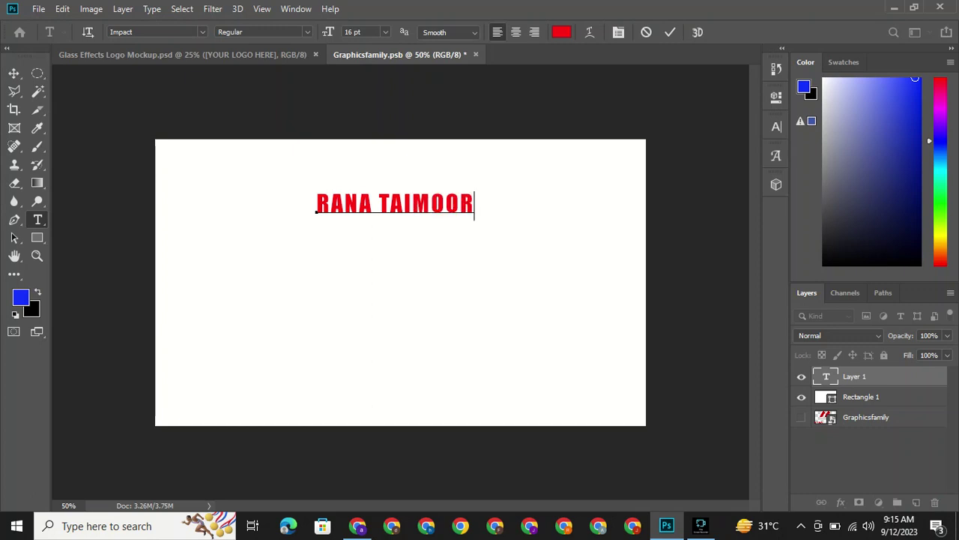
click(670, 32)
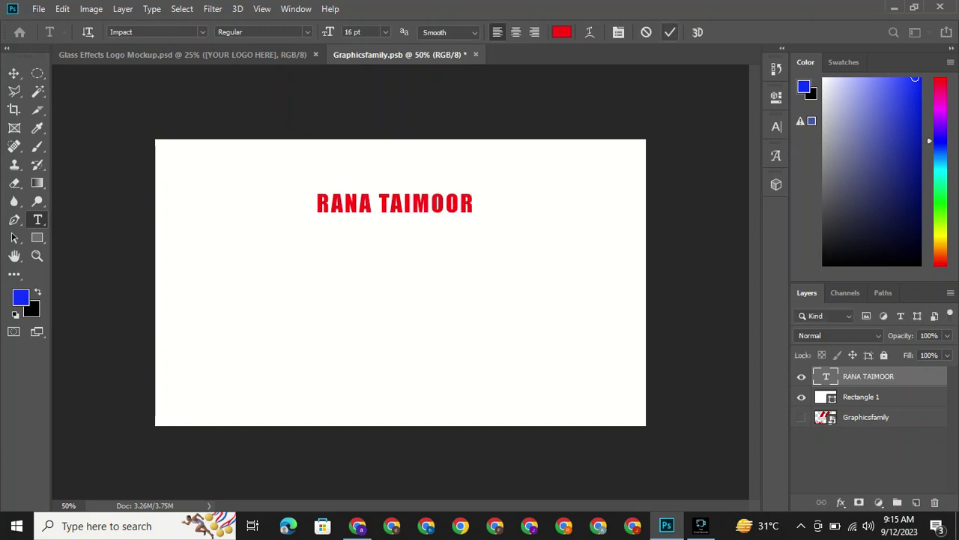
key(v)
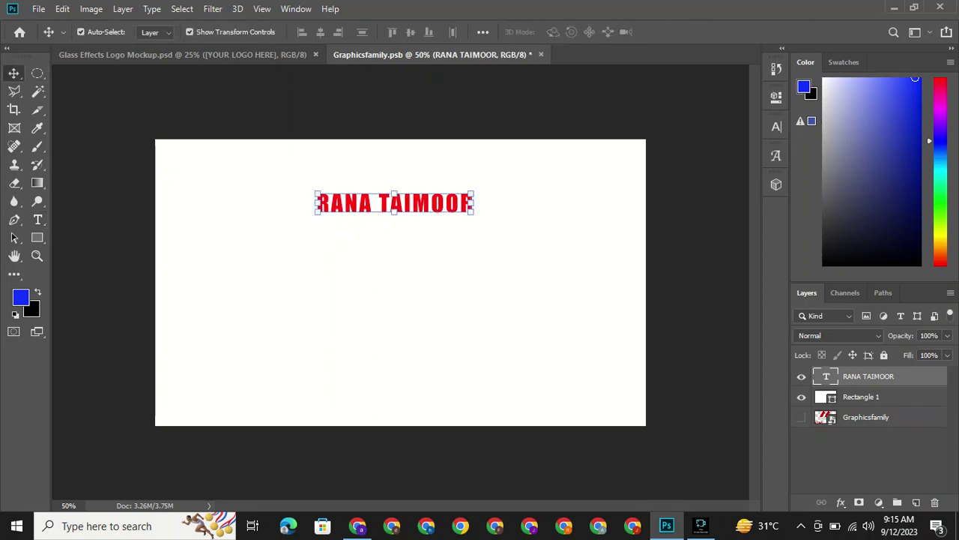
Scale the name text to about 211%, centre it on the canvas, and clear the selection.
drag(473, 213, 649, 251)
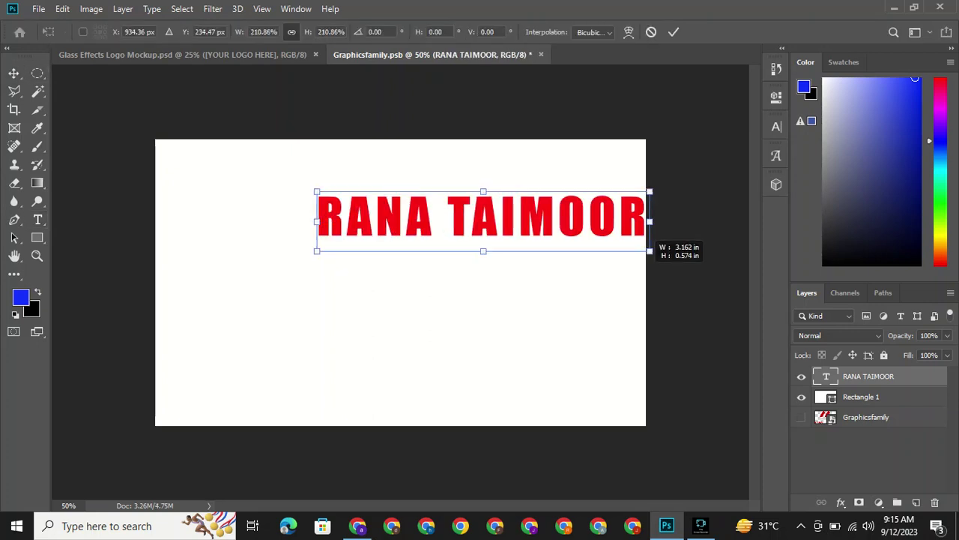
drag(487, 221, 421, 281)
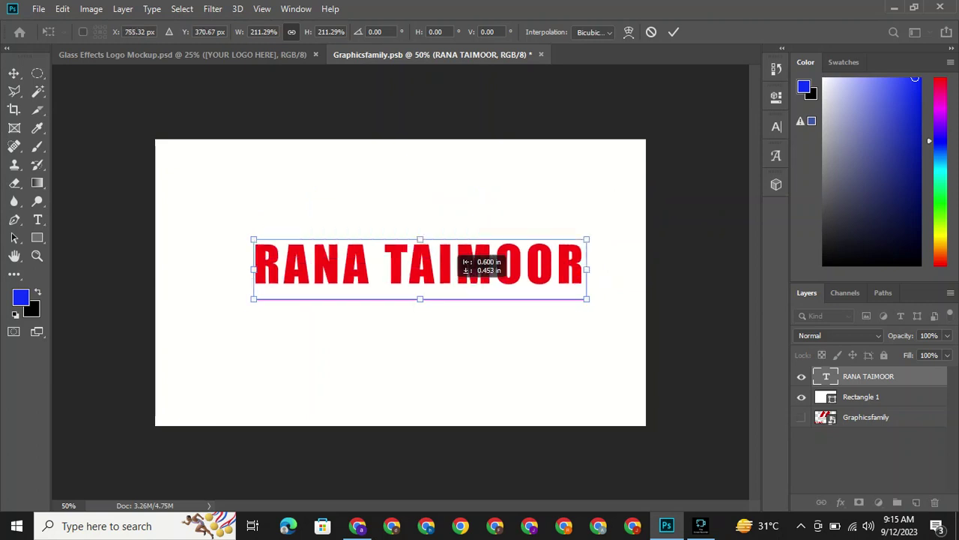
key(Return)
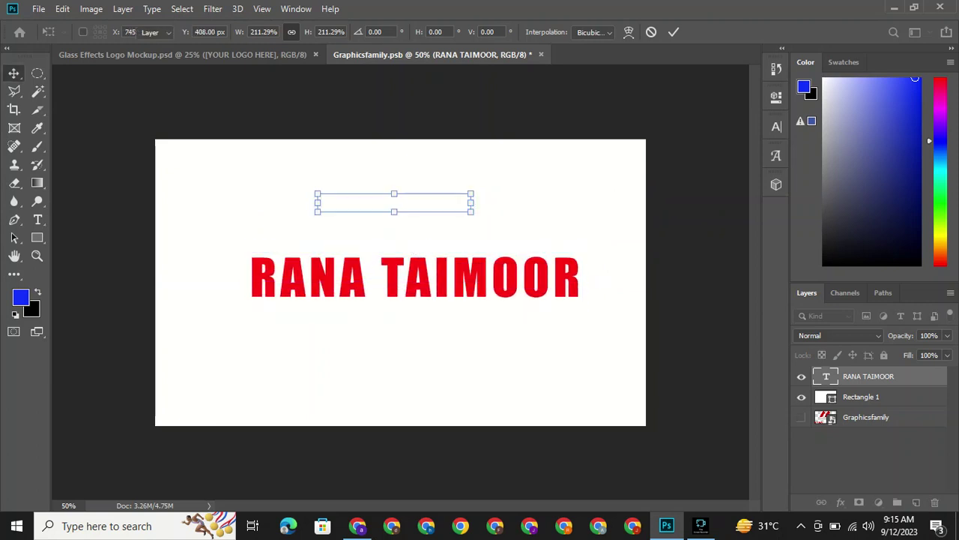
click(861, 397)
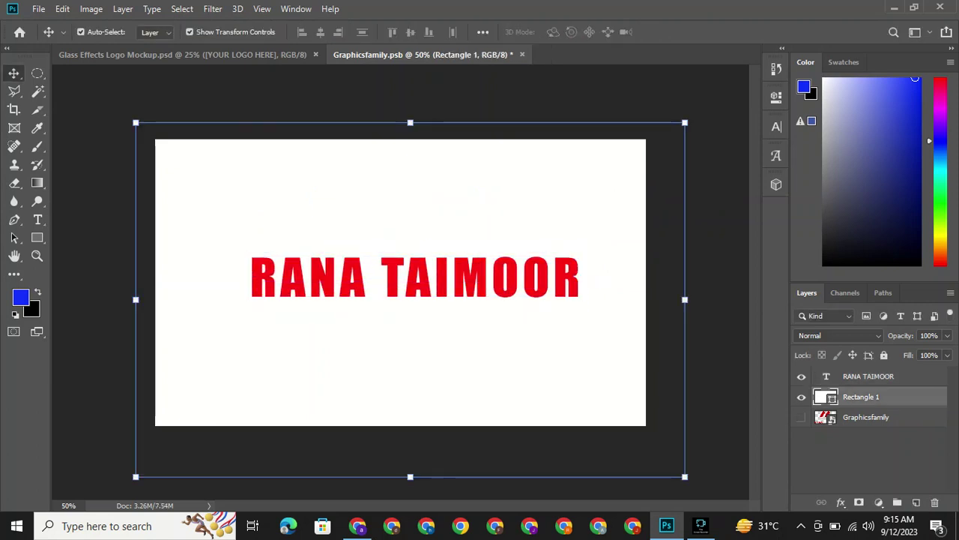
key(ctrl+d)
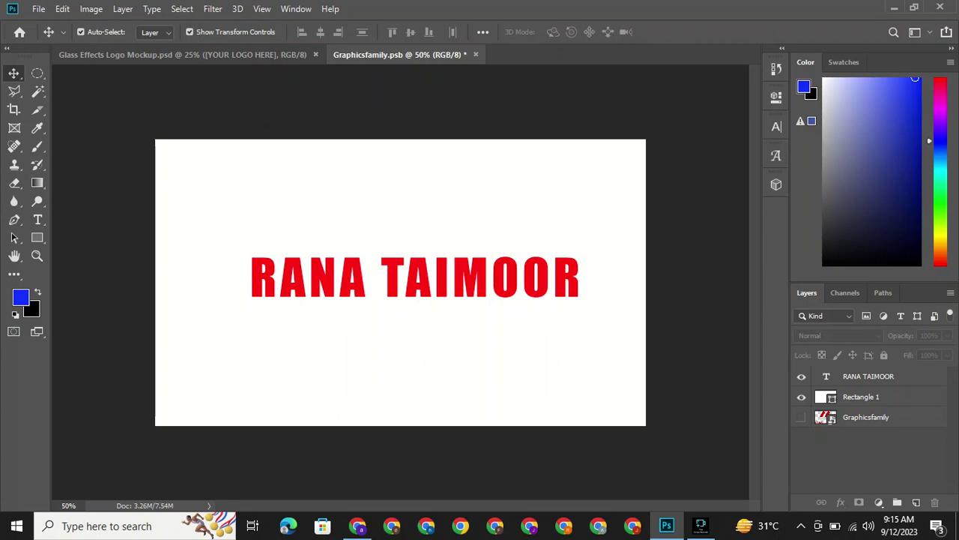
Edit the text layer to delete the second word, leaving only the first word.
click(869, 376)
double_click(827, 377)
click(368, 277)
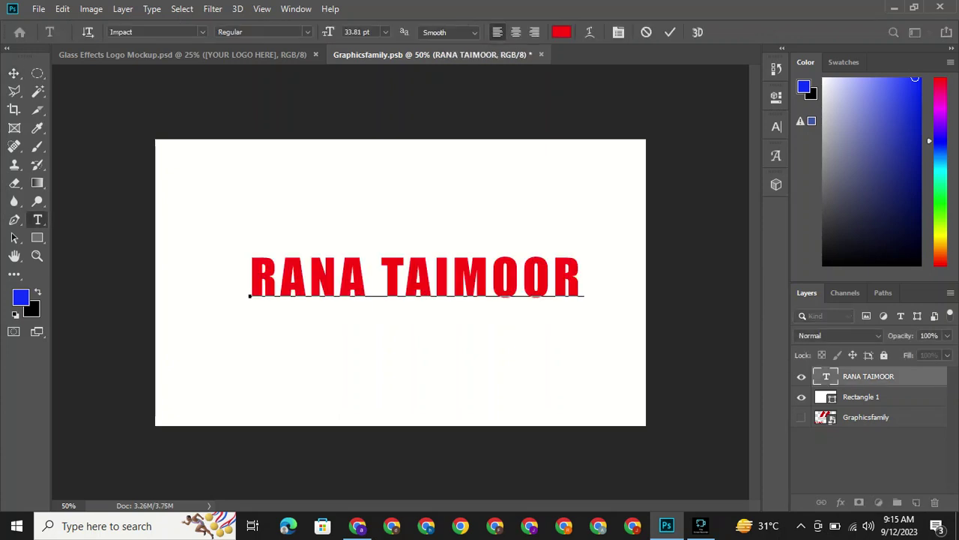
key(Right)
key(shift+End)
key(BackSpace)
key(BackSpace)
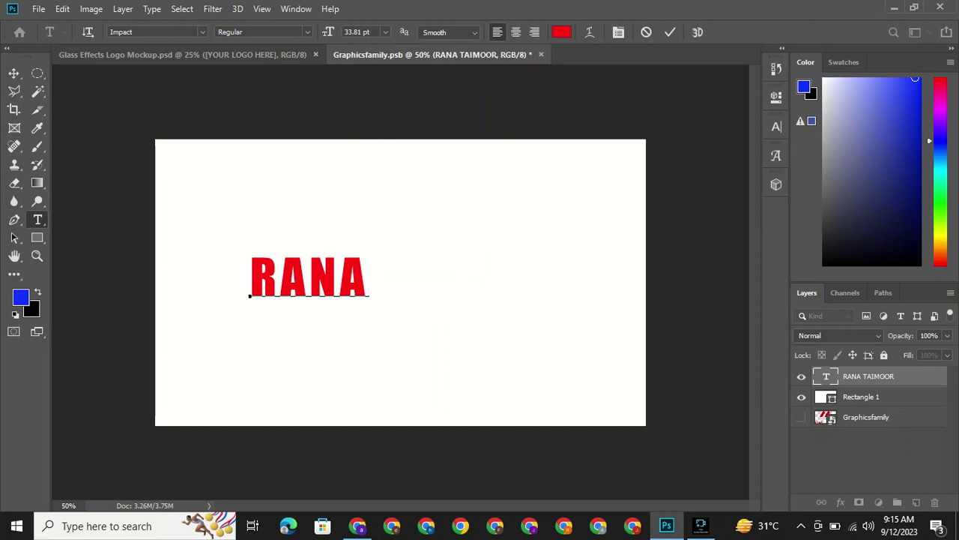
click(13, 73)
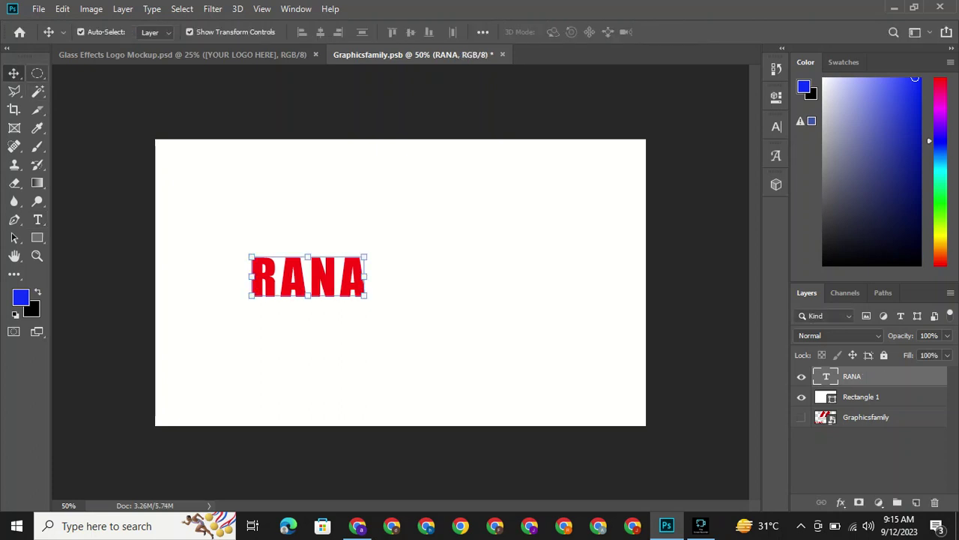
Scale the first word to about 183% and move it to the canvas upper left.
key(ctrl+t)
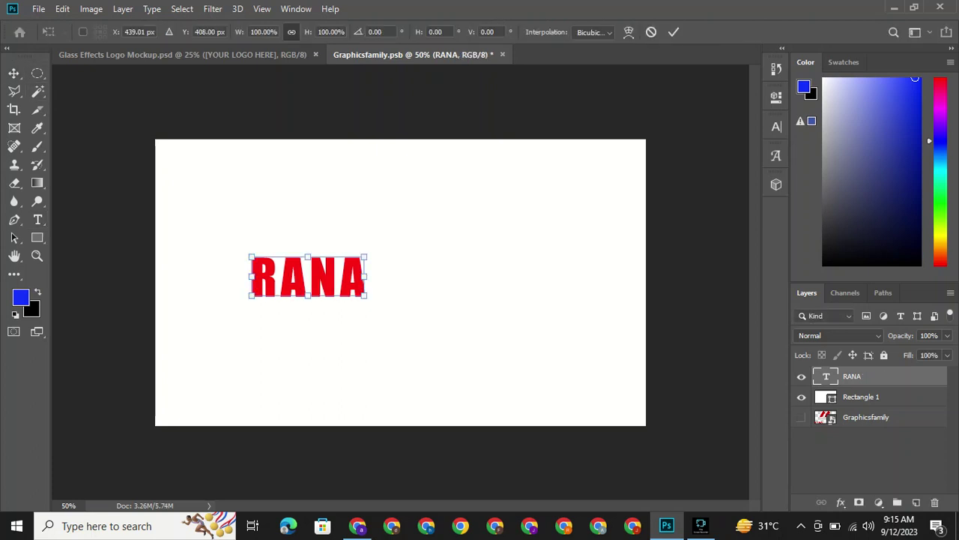
drag(314, 277, 418, 328)
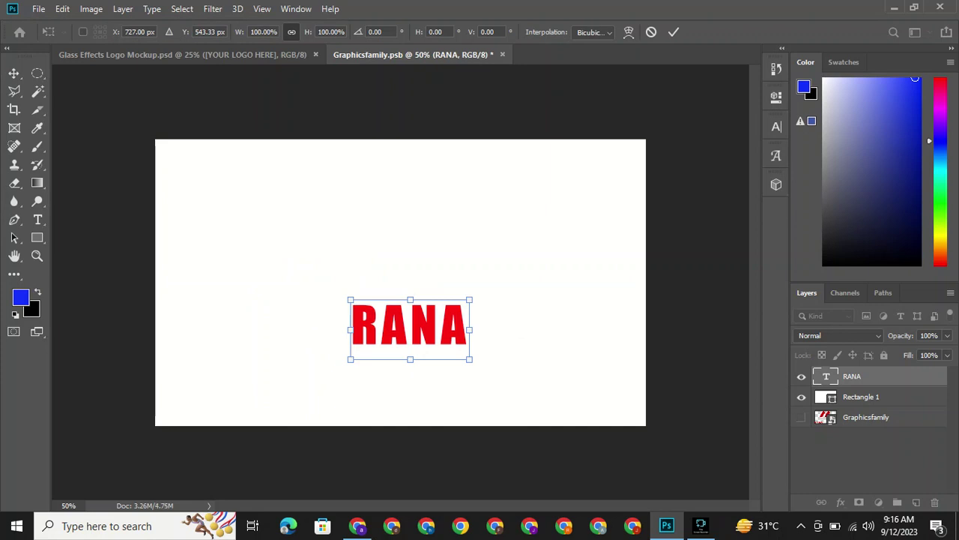
drag(350, 300, 252, 248)
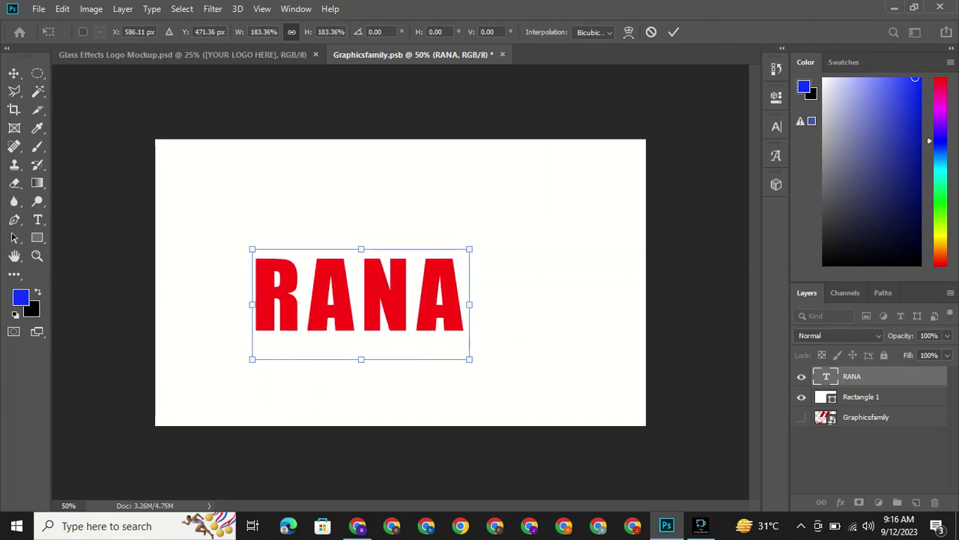
drag(383, 269, 350, 202)
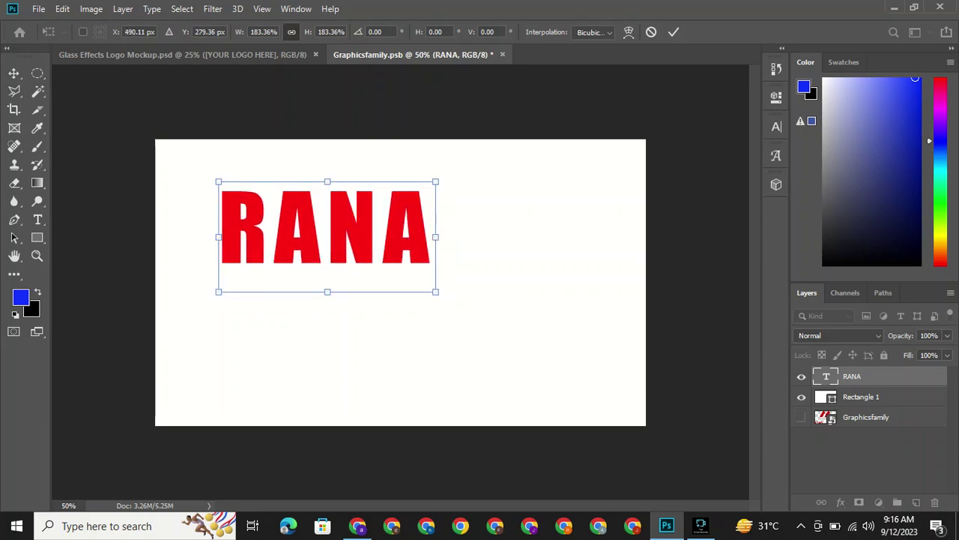
Commit the first word's placement and draw a thin 564 × 14 px bar beneath it.
click(674, 32)
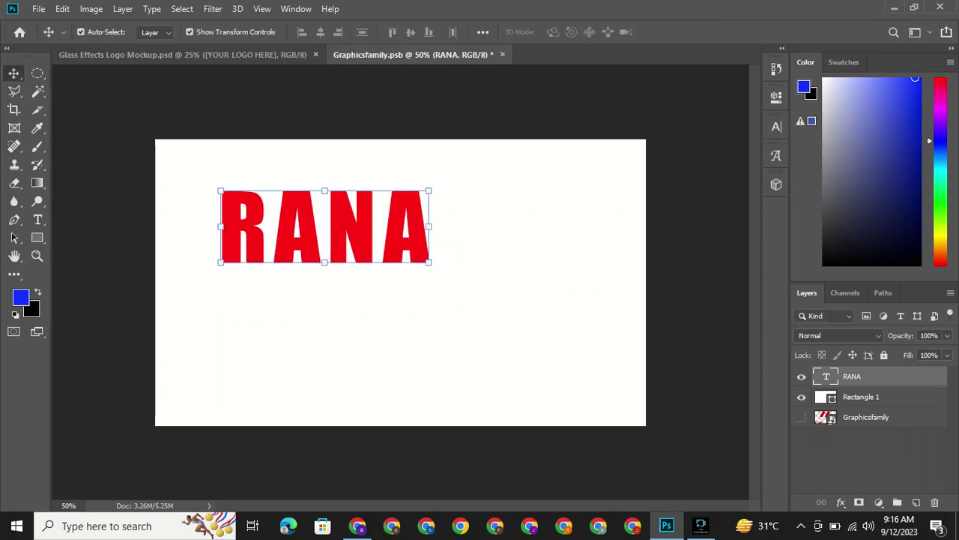
click(861, 396)
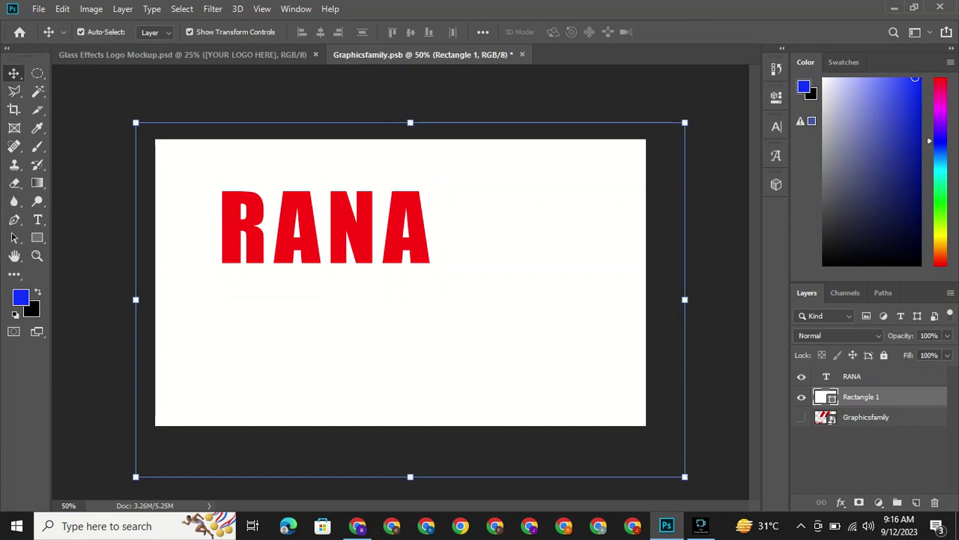
click(869, 457)
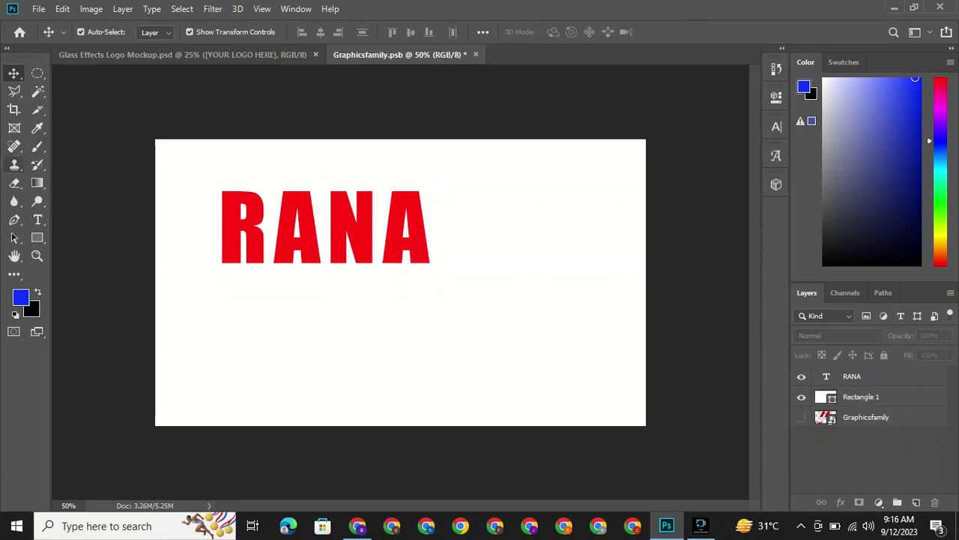
click(37, 238)
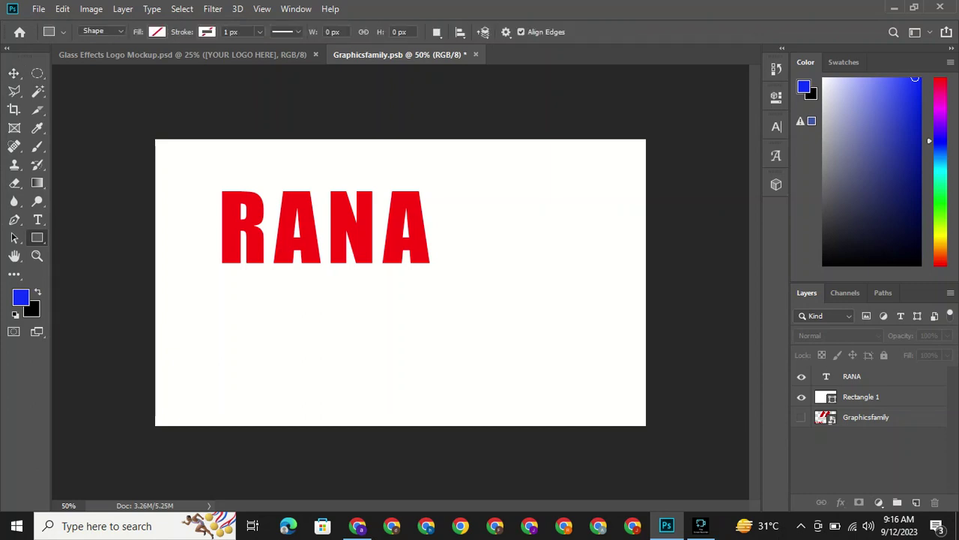
drag(228, 272, 427, 276)
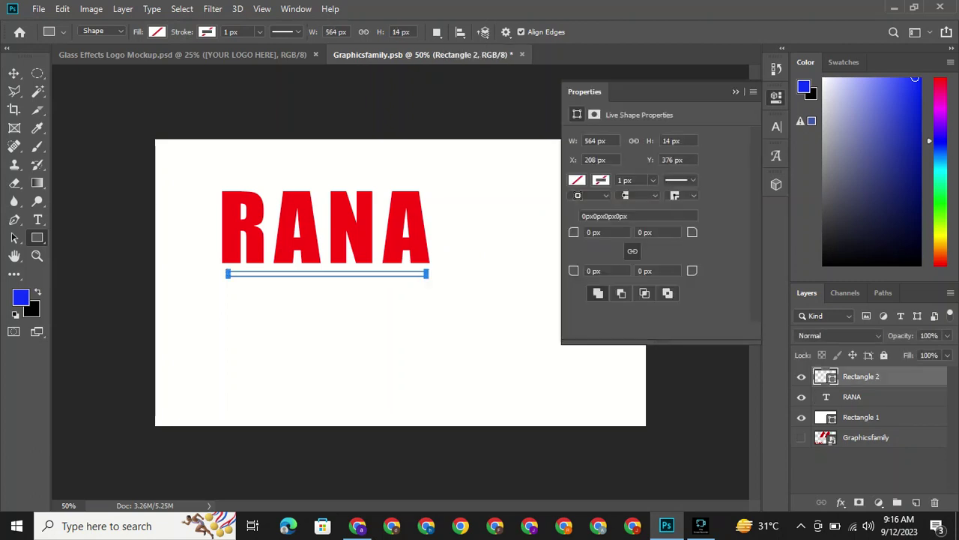
Fill the new bar with yellow from the options-bar swatches.
click(156, 31)
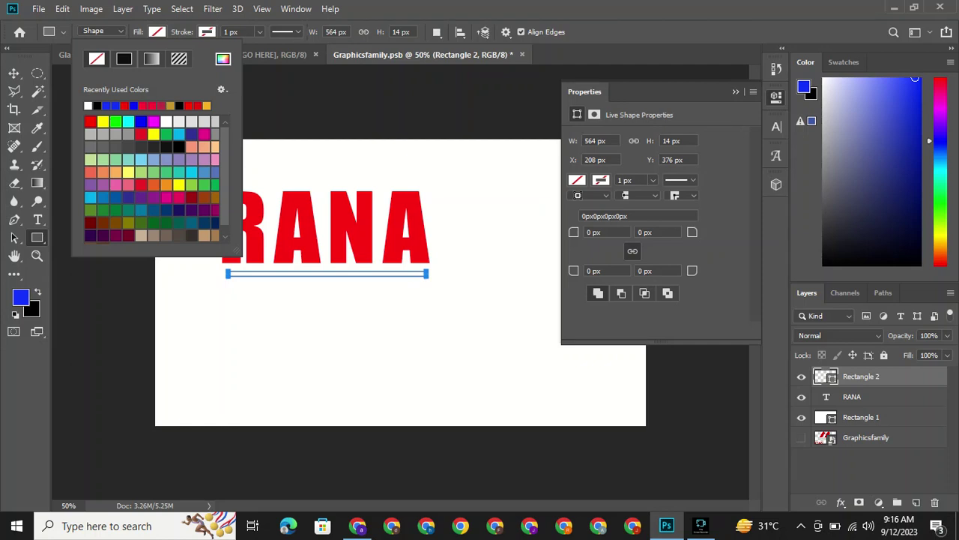
click(102, 121)
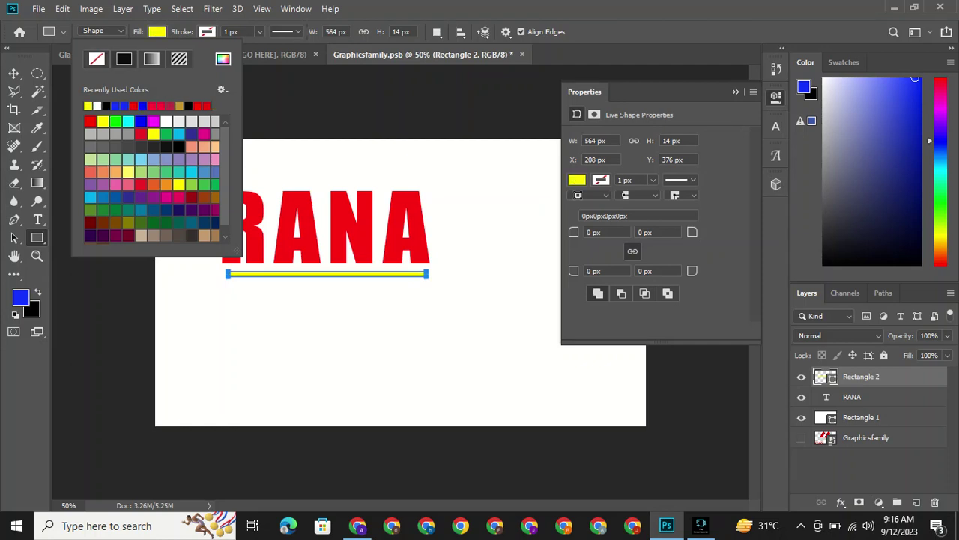
click(13, 73)
click(13, 73)
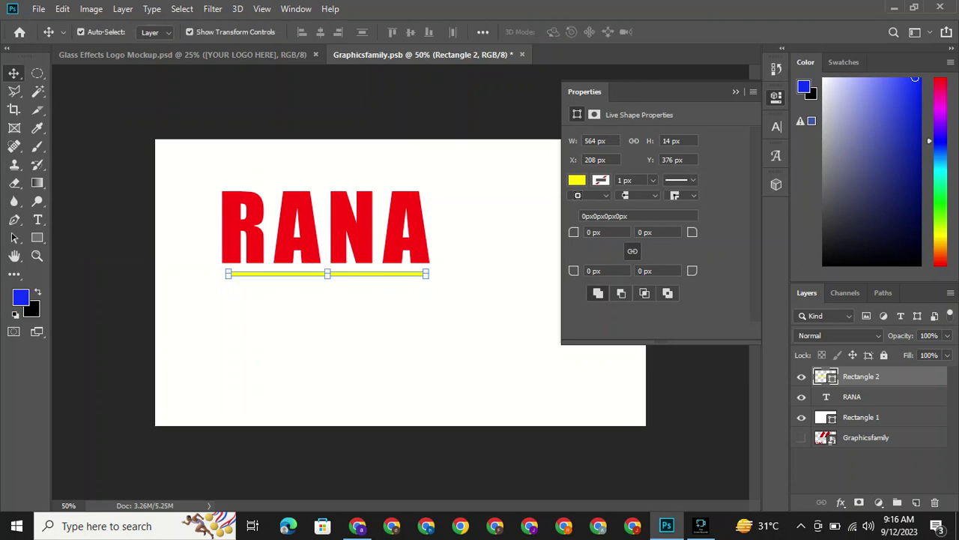
click(262, 352)
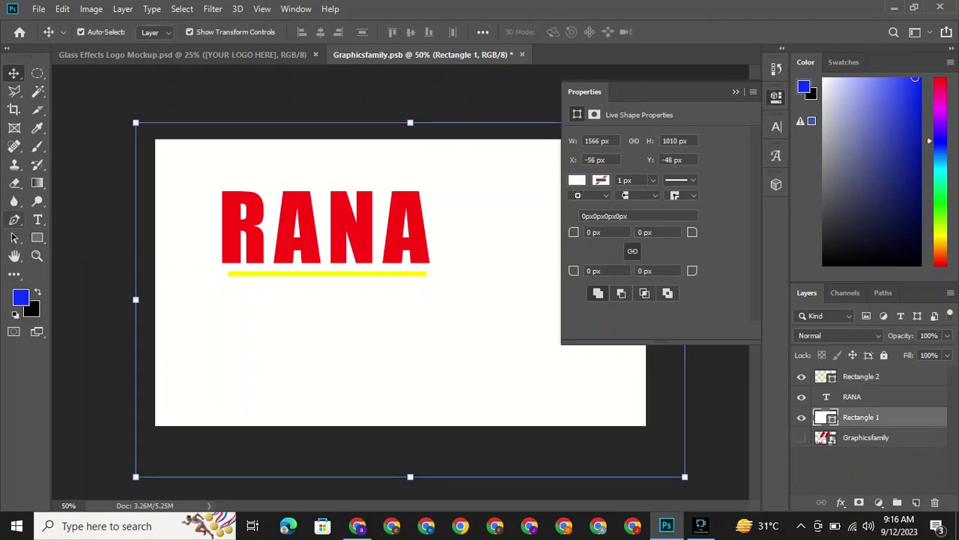
Add the name's second word in red Impact below the bar and enlarge it to about 172%.
click(38, 219)
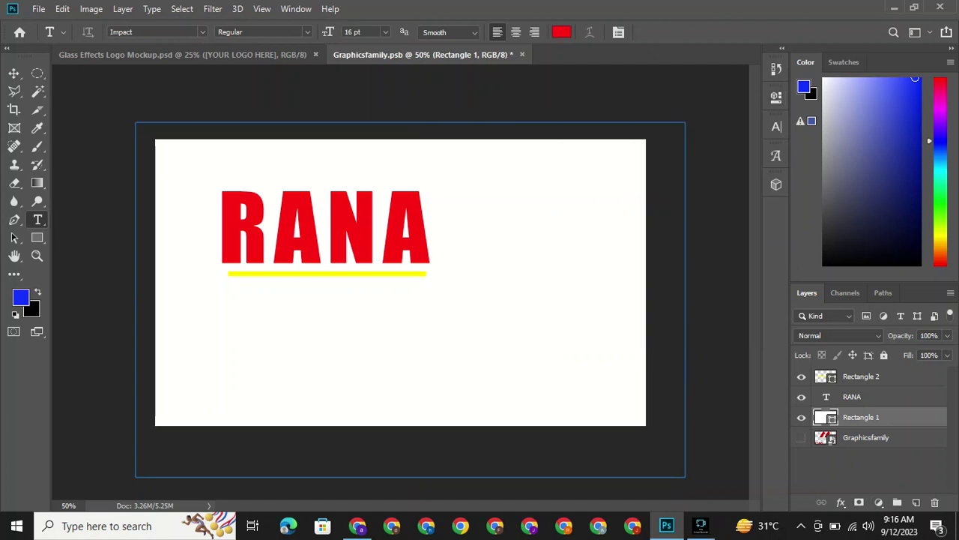
click(14, 73)
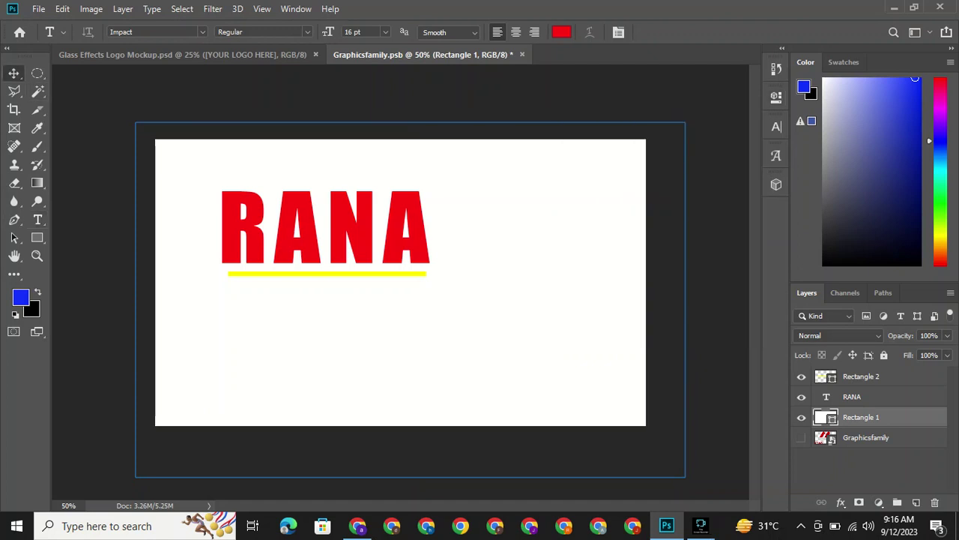
click(90, 465)
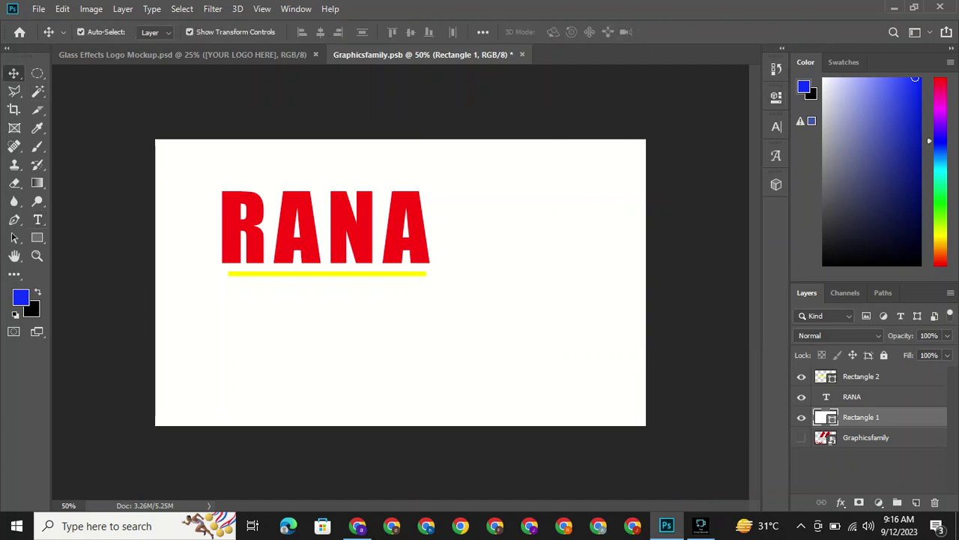
click(37, 220)
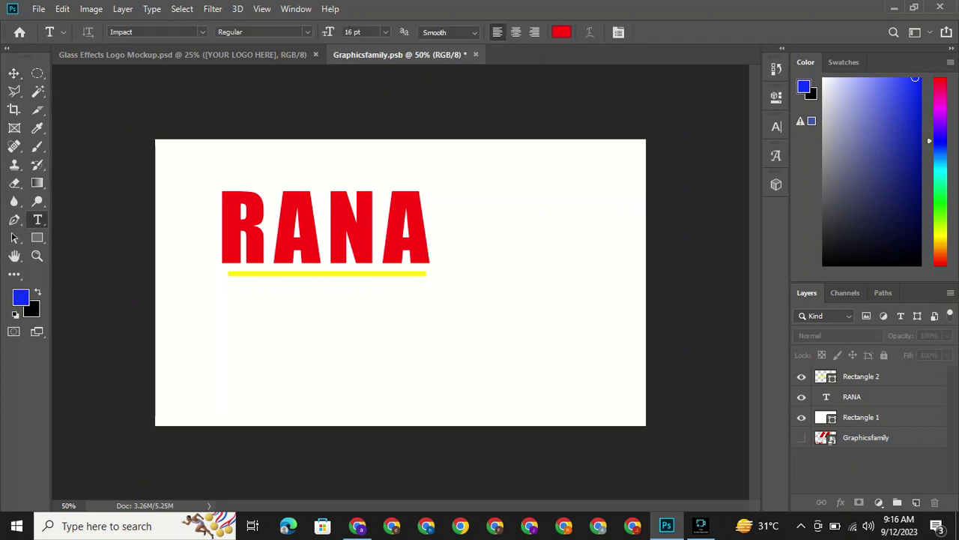
click(337, 337)
key(BackSpace)
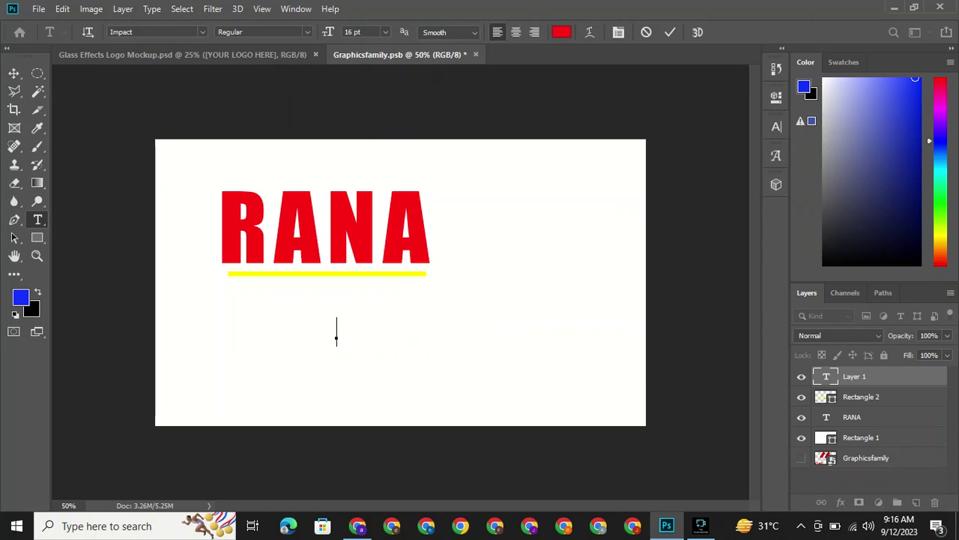
text(TAI)
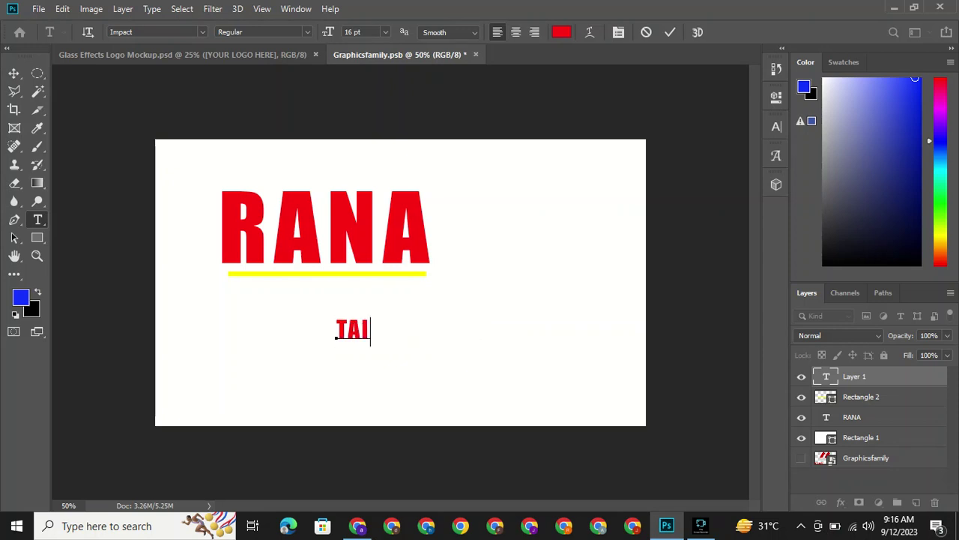
text(MOOR)
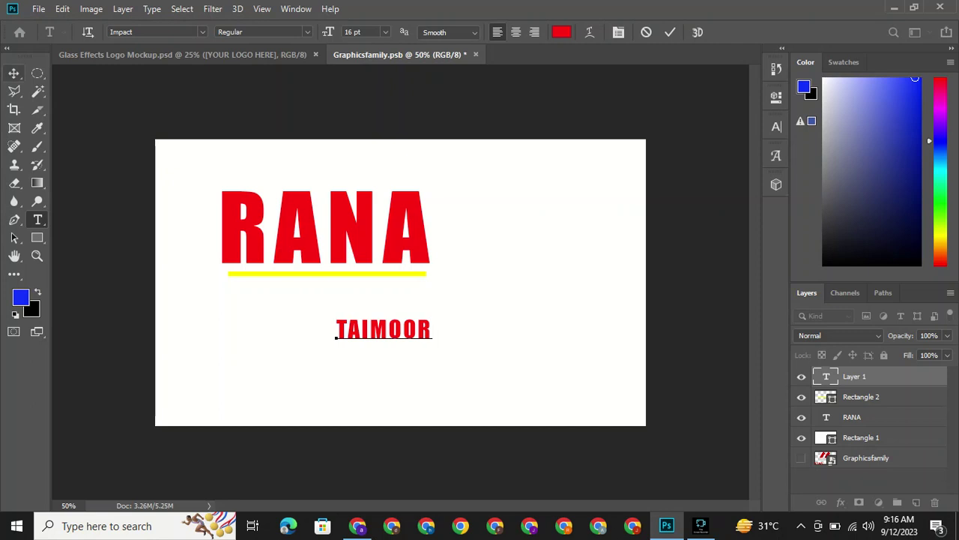
click(13, 73)
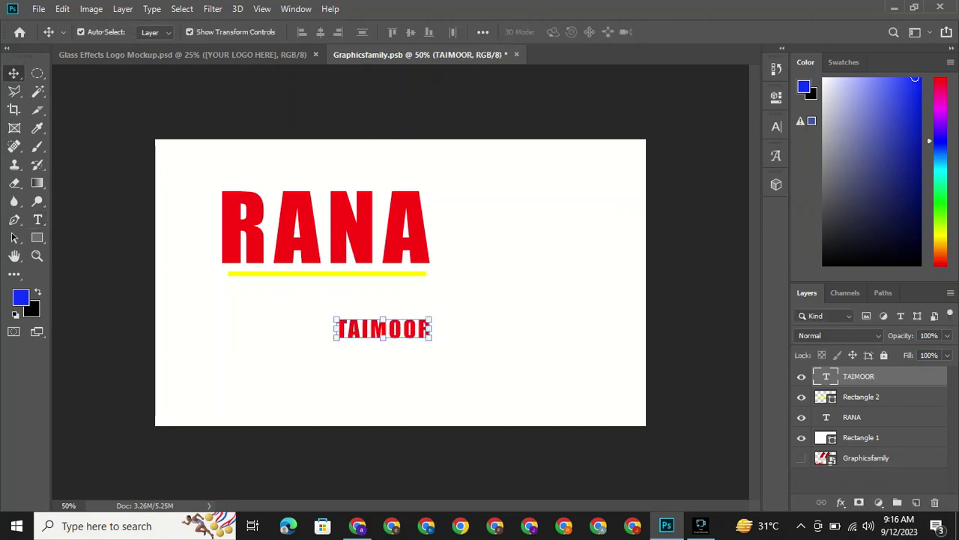
drag(335, 320, 268, 307)
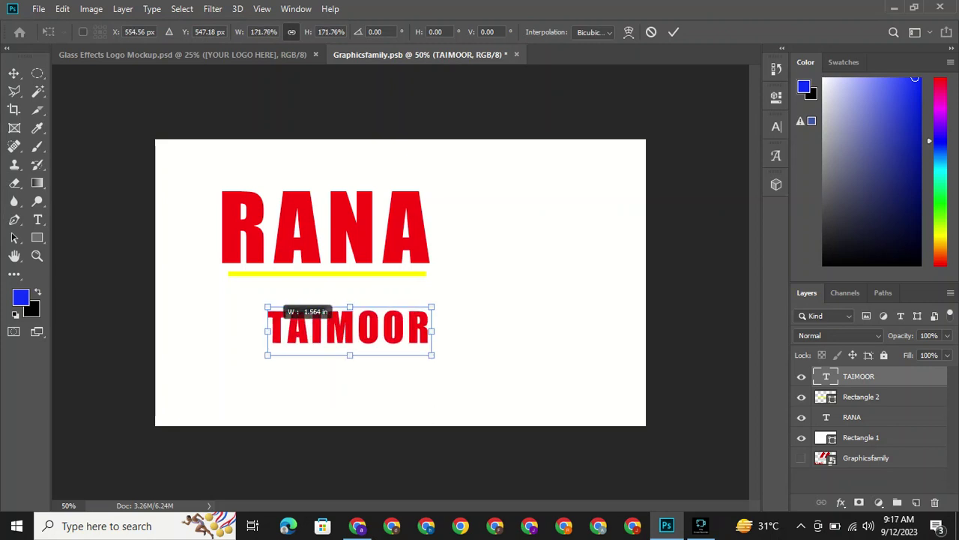
click(674, 32)
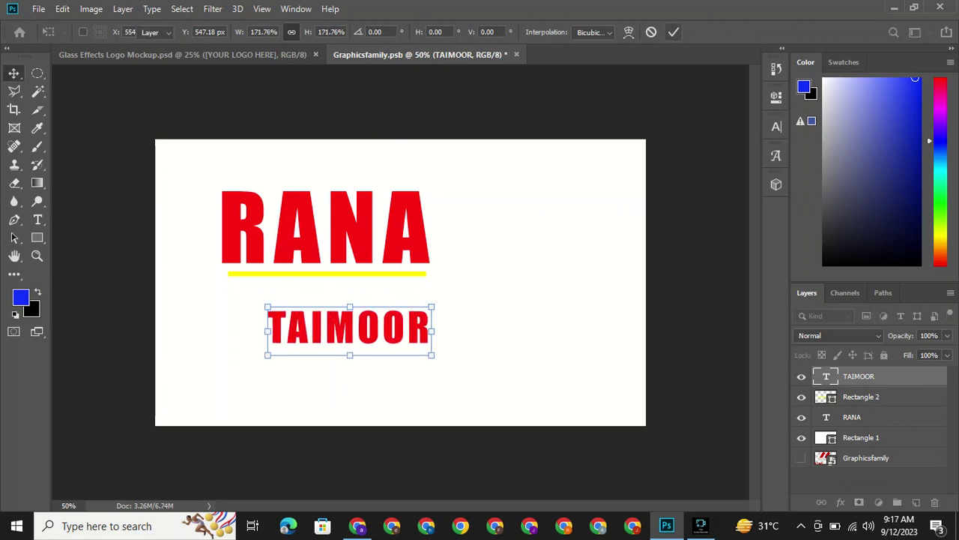
Switch the second word's font from Impact to Rush Turbo in the Character panel.
click(777, 126)
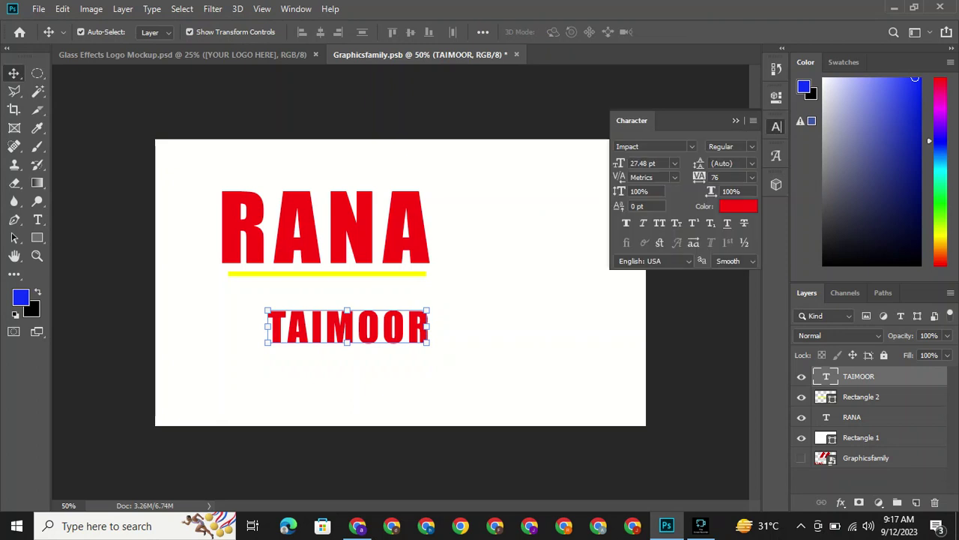
click(692, 146)
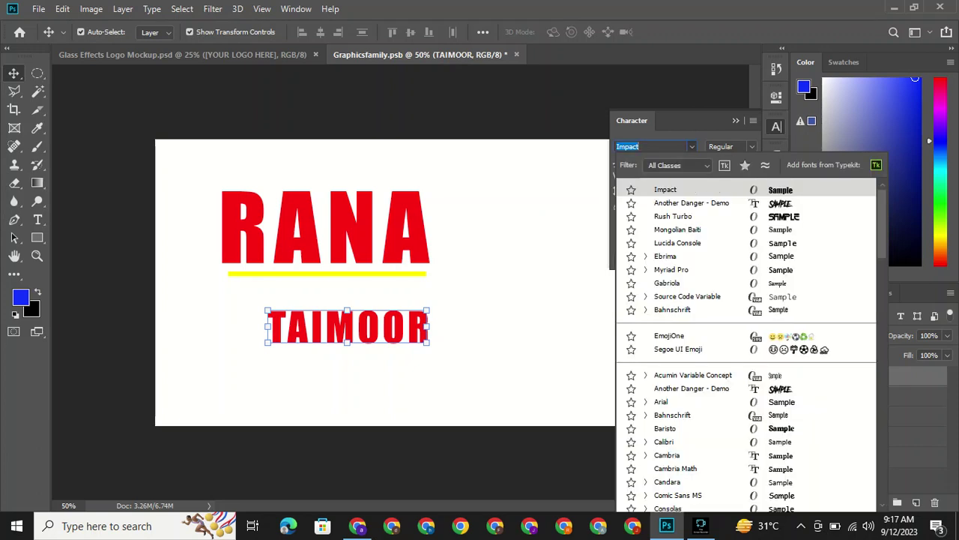
key(Down)
key(Down)
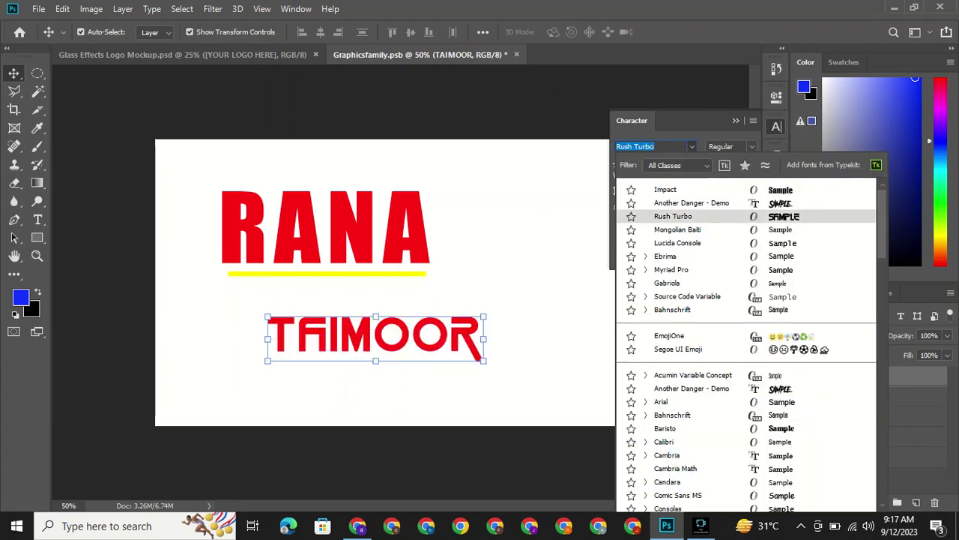
key(Return)
key(Return)
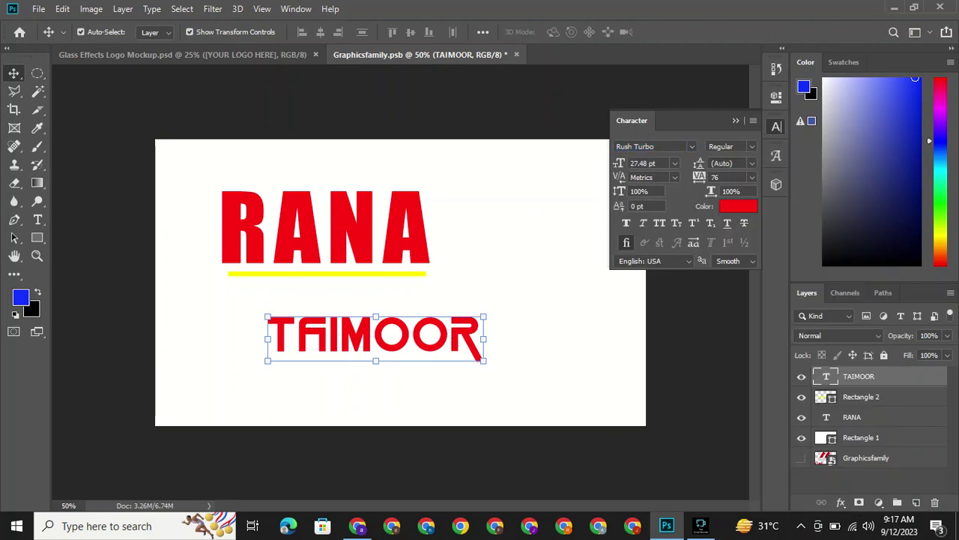
click(735, 120)
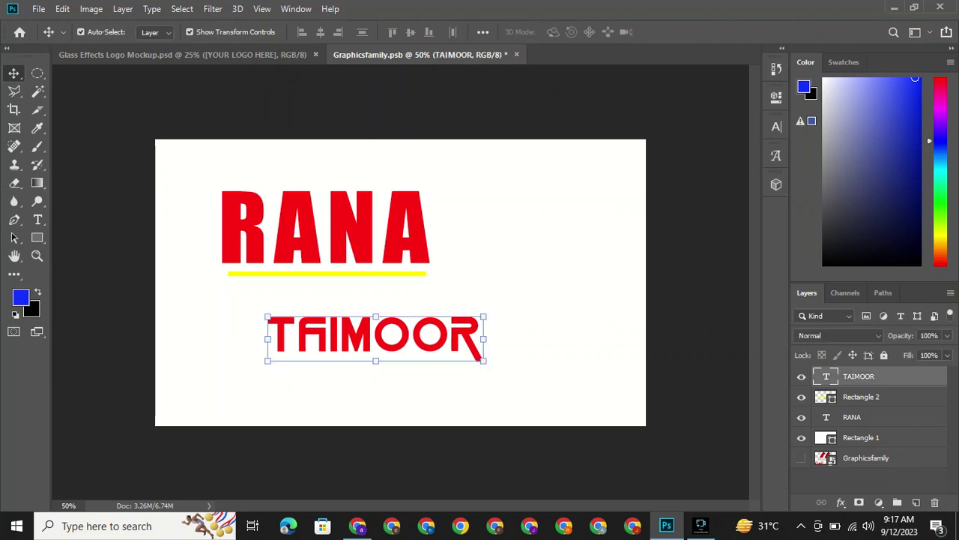
Shrink the second word to about 58.5% and tuck it under the yellow bar's right end.
drag(483, 316, 394, 309)
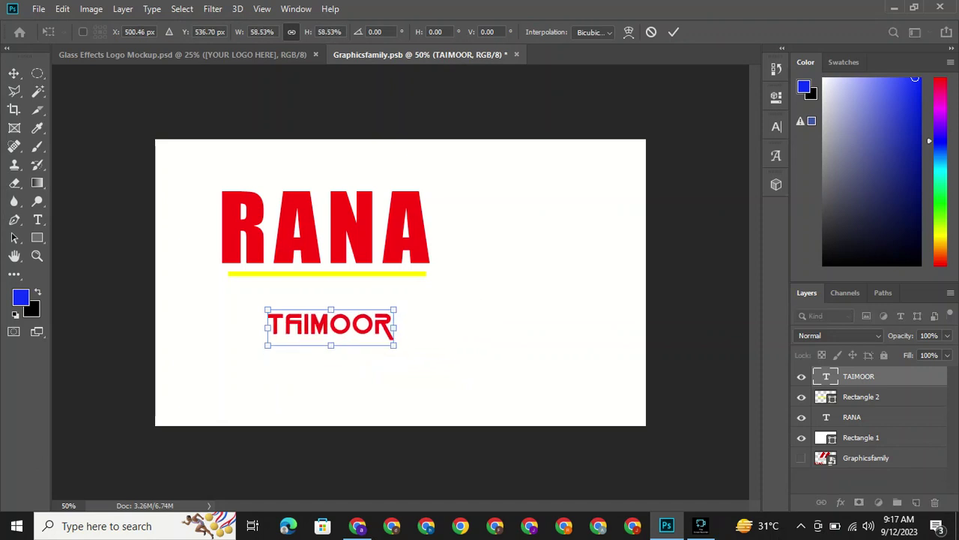
drag(333, 315, 378, 272)
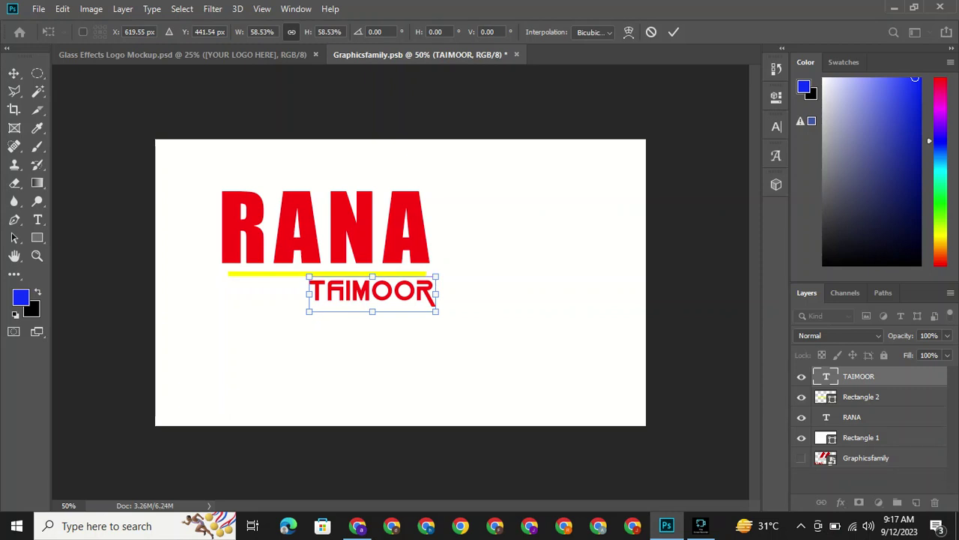
click(674, 32)
drag(481, 359, 264, 314)
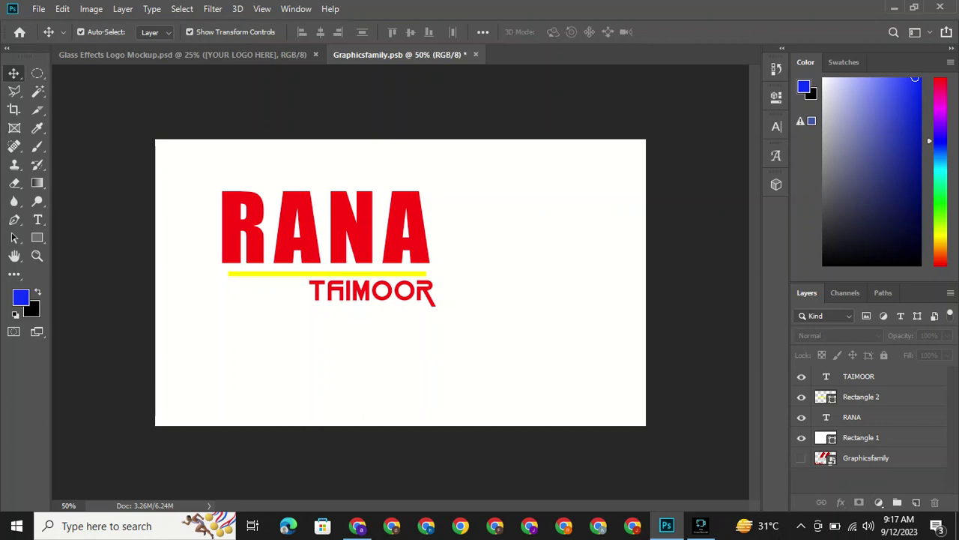
right_click(511, 51)
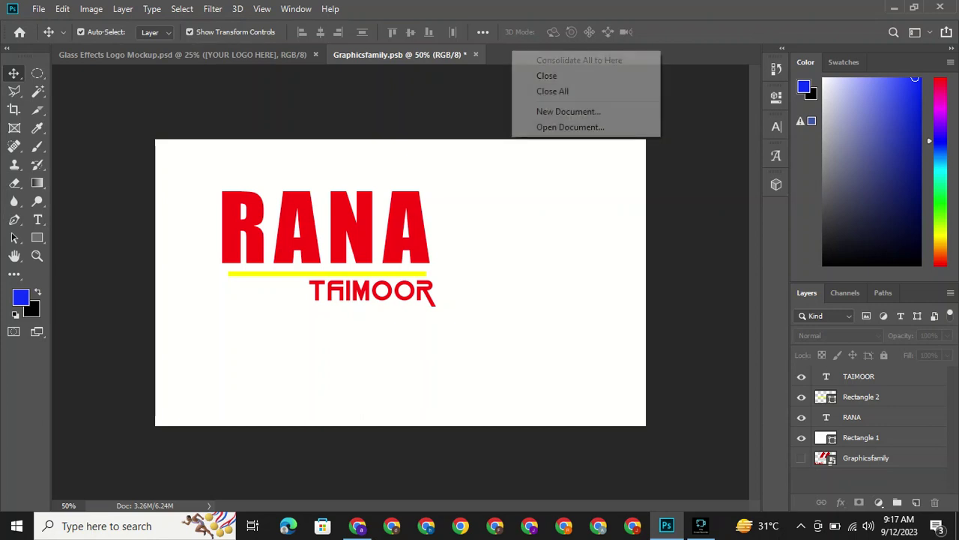
click(511, 51)
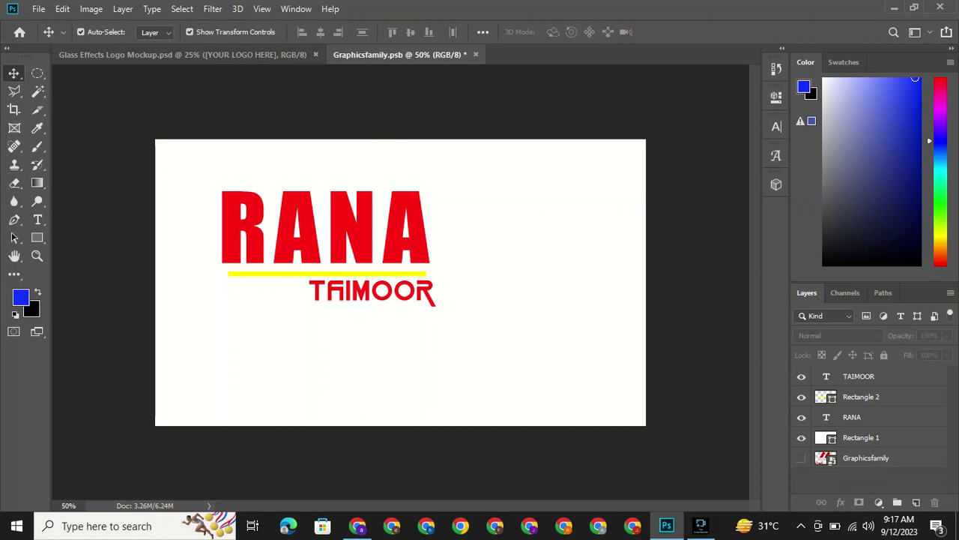
right_click(541, 46)
click(537, 51)
right_click(534, 56)
key(Escape)
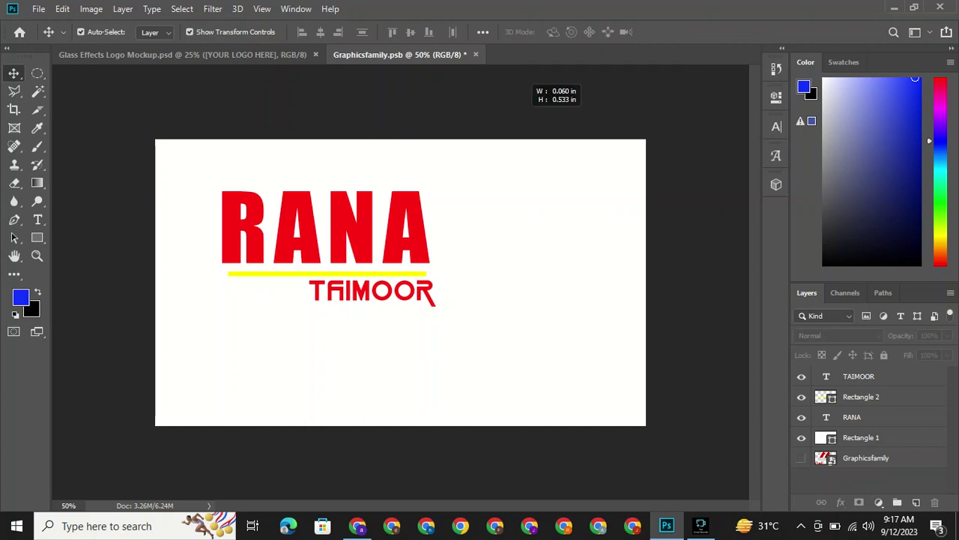
click(535, 129)
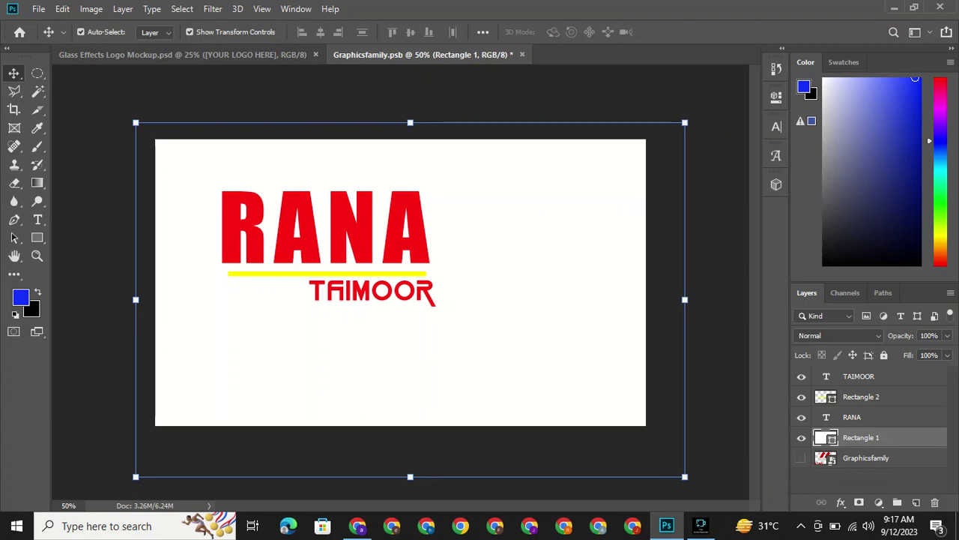
click(711, 112)
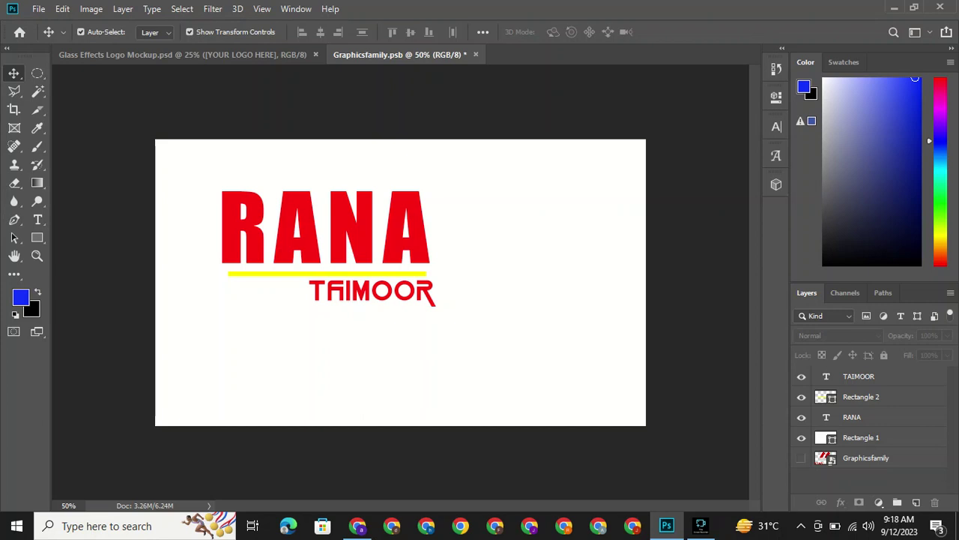
key(ctrl)
key(ctrl+a)
key(ctrl+d)
Shift the first word right, then slide and stretch the yellow bar to 105.14% beneath it.
drag(415, 225, 450, 224)
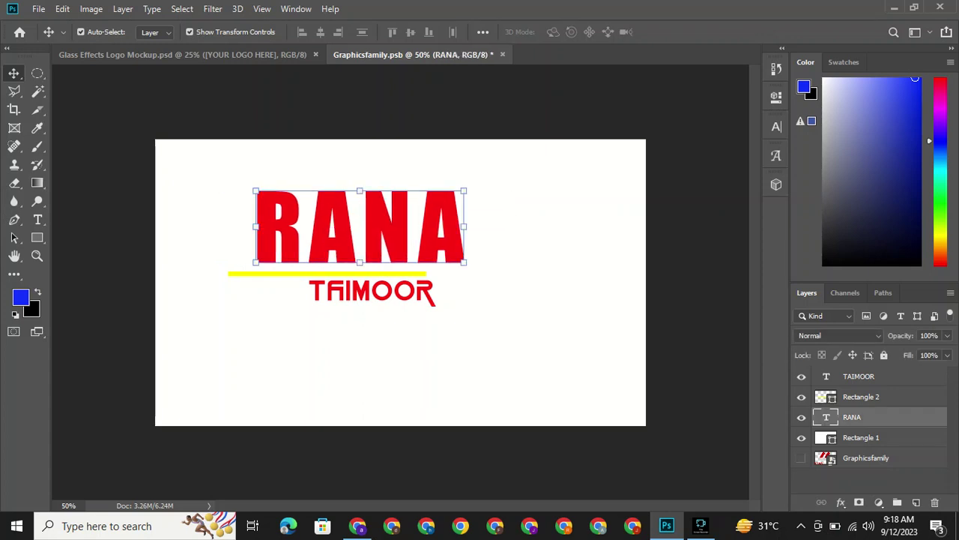
key(alt+bracketleft)
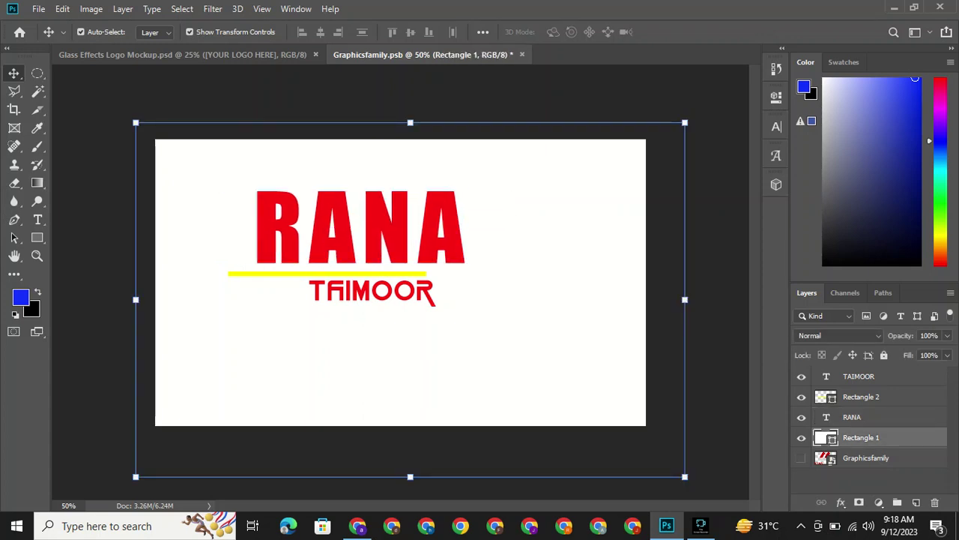
key(alt+bracketright)
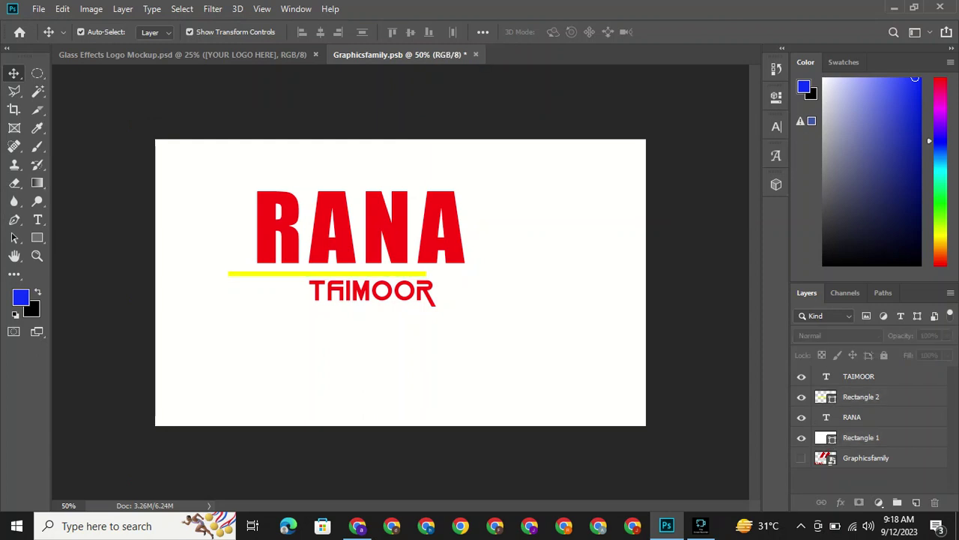
drag(352, 273, 390, 272)
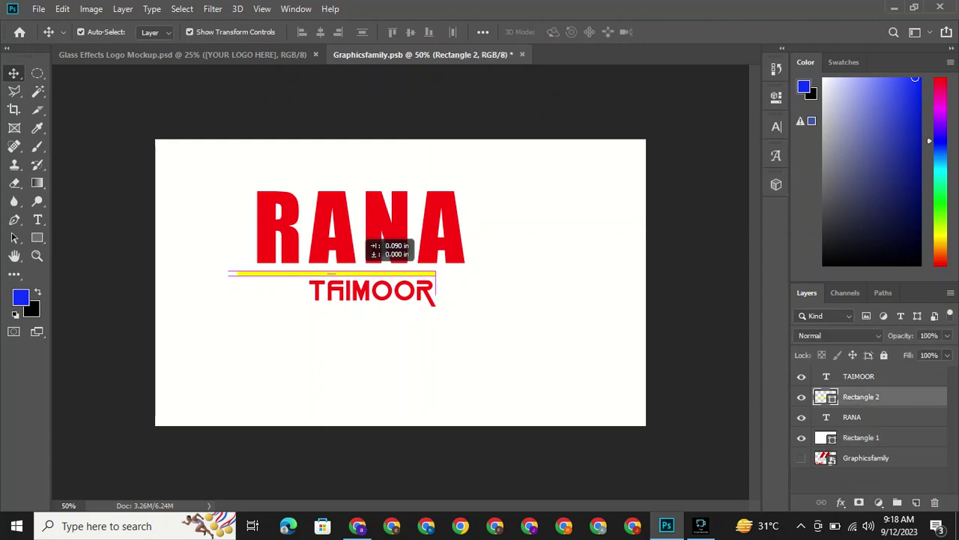
drag(390, 272, 389, 272)
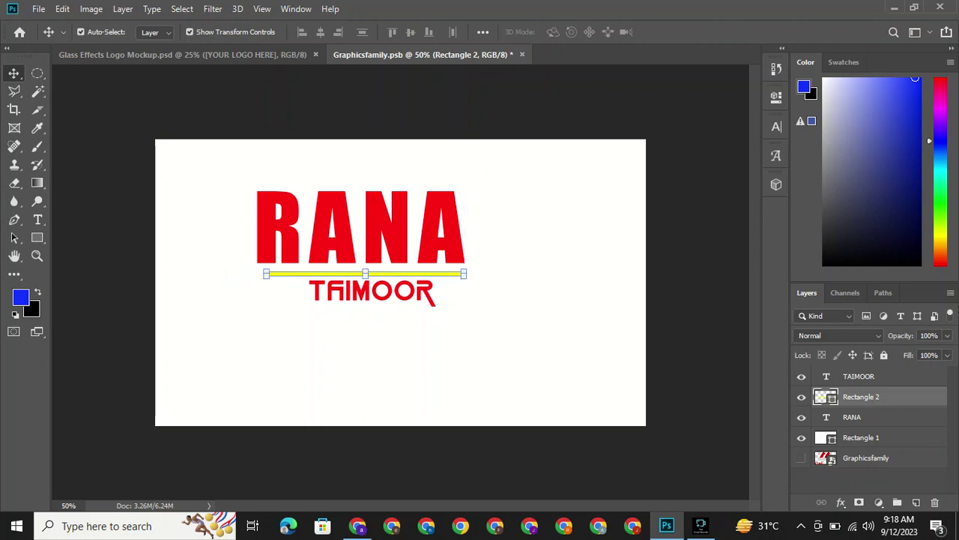
drag(266, 273, 256, 274)
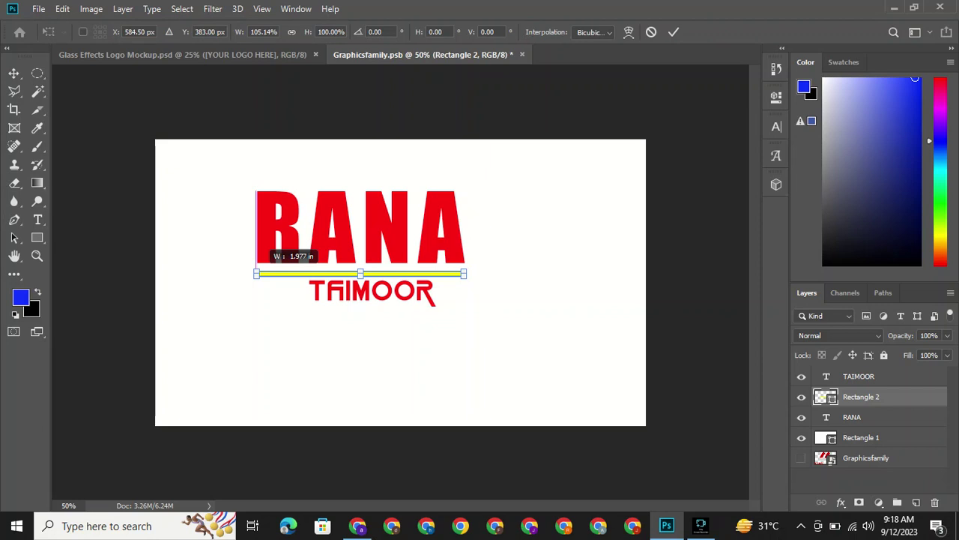
drag(256, 274, 257, 273)
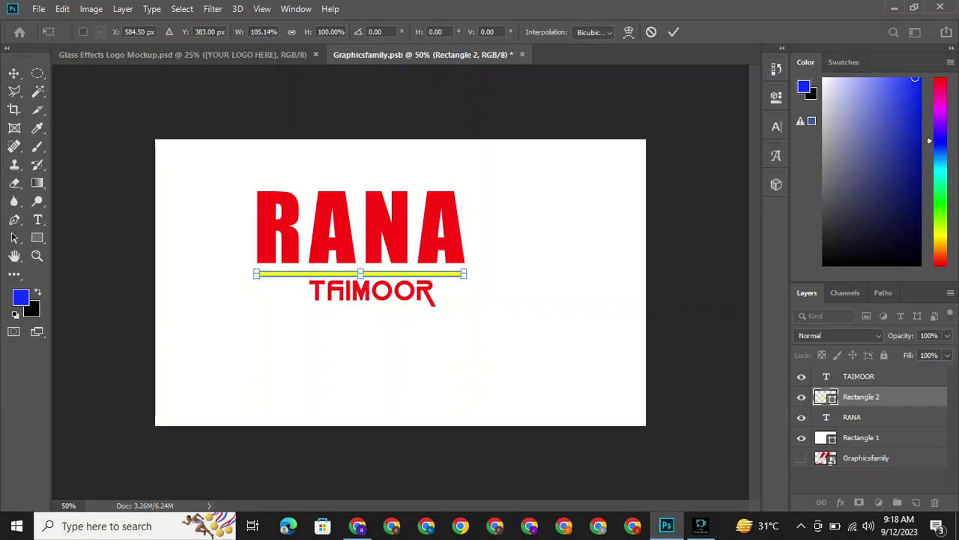
key(Return)
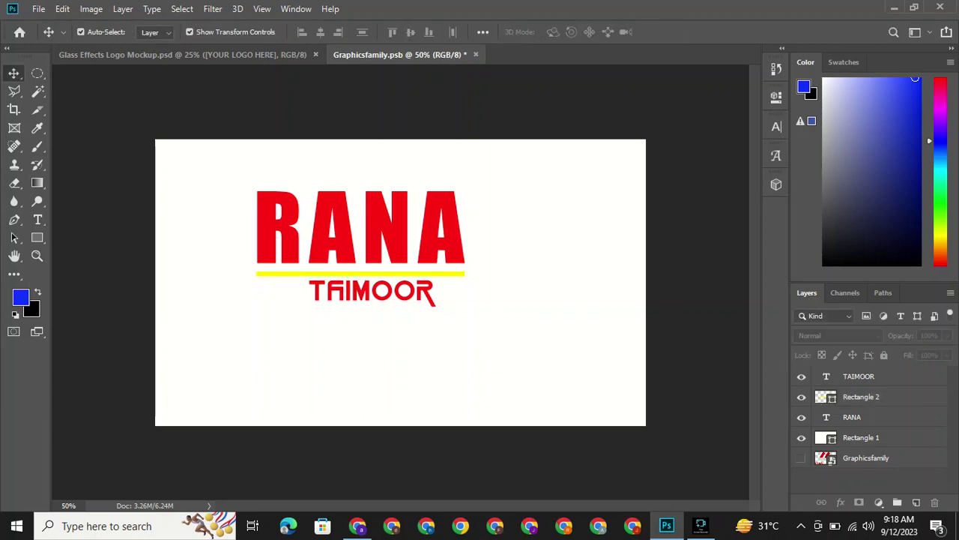
Move the second word right and slightly down so its end aligns with the underline.
click(372, 291)
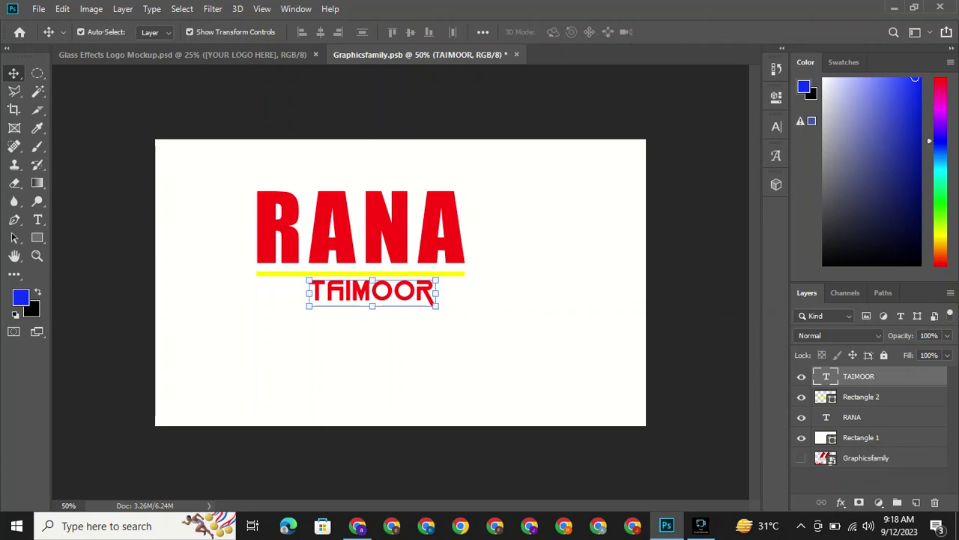
drag(400, 281, 429, 279)
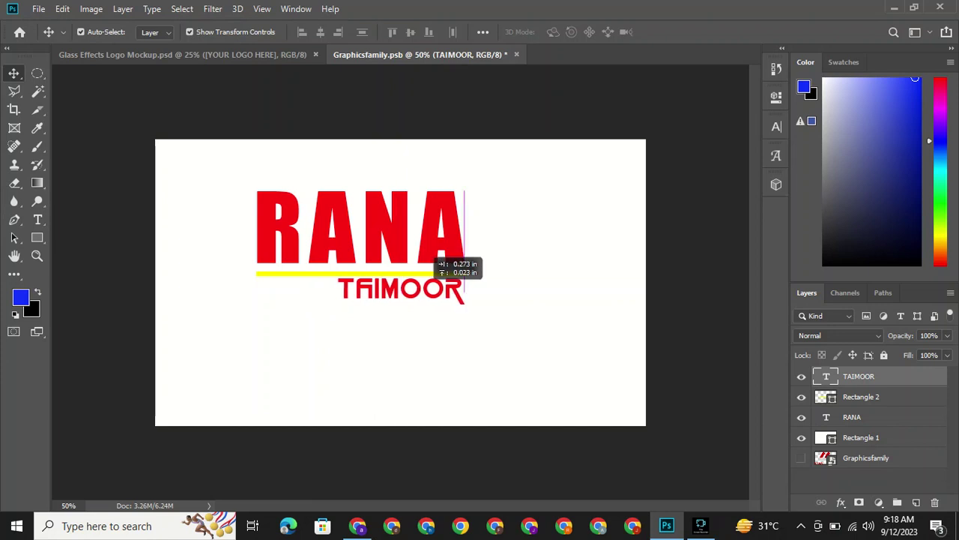
drag(431, 279, 437, 279)
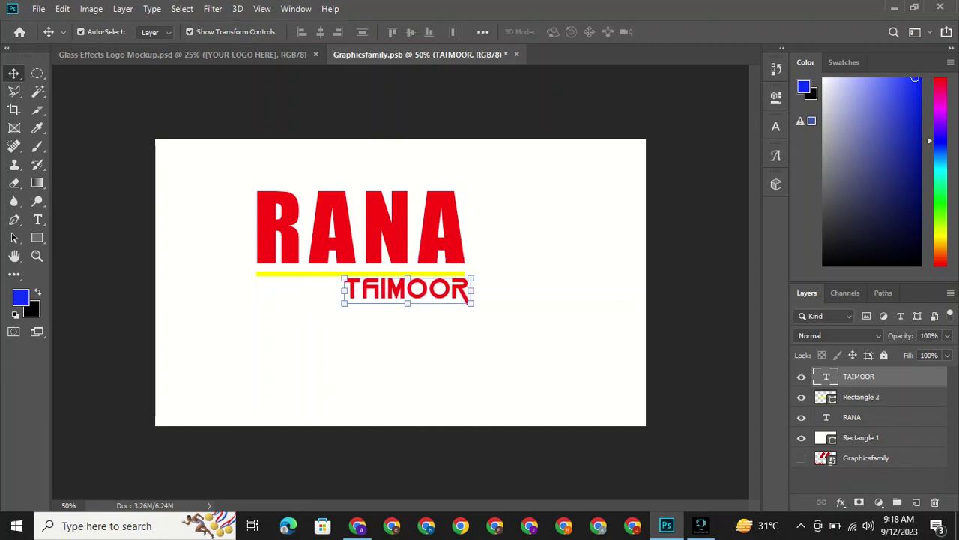
key(Down)
key(Down)
key(Down)
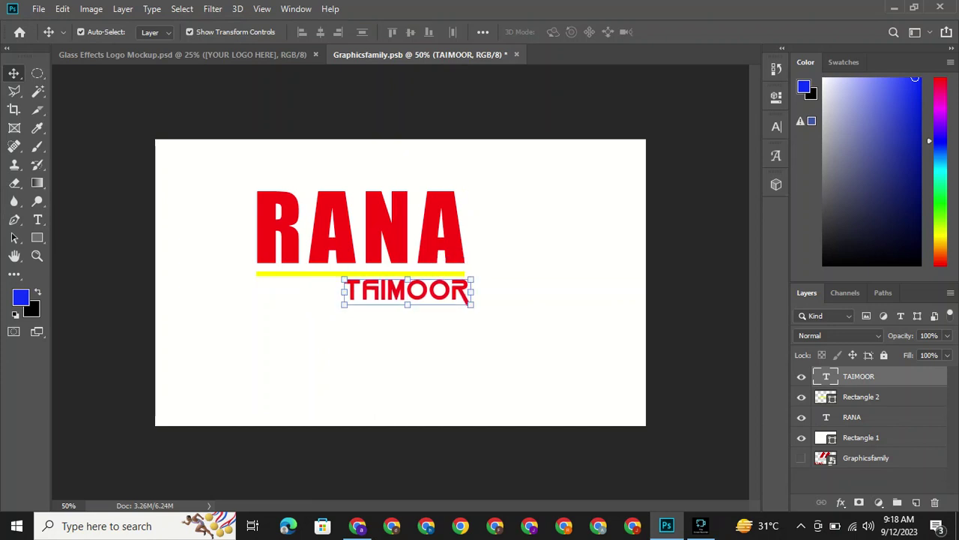
click(861, 437)
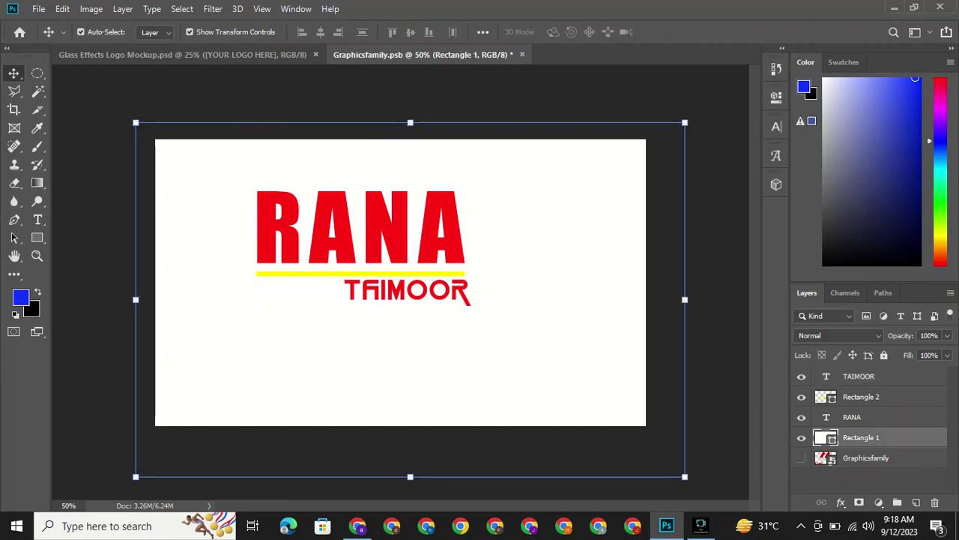
click(870, 479)
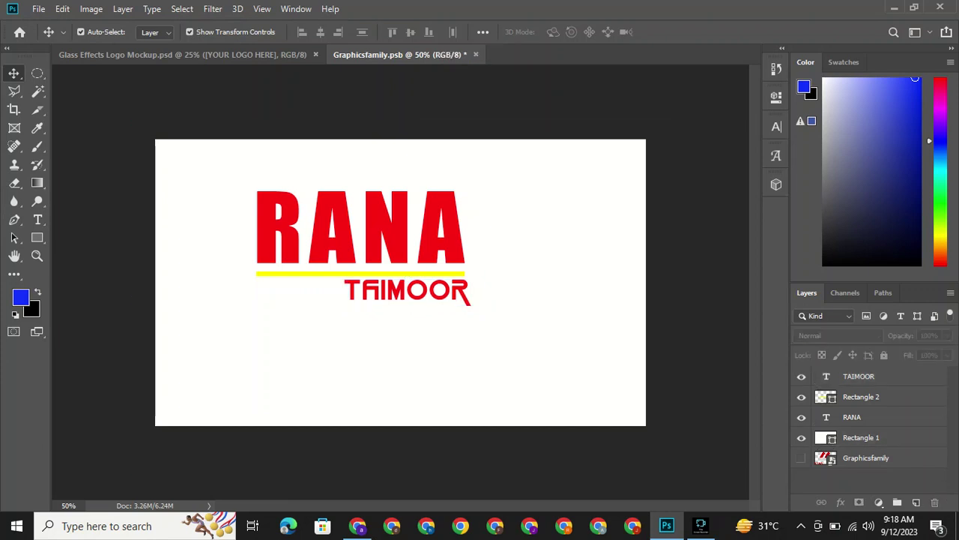
click(861, 397)
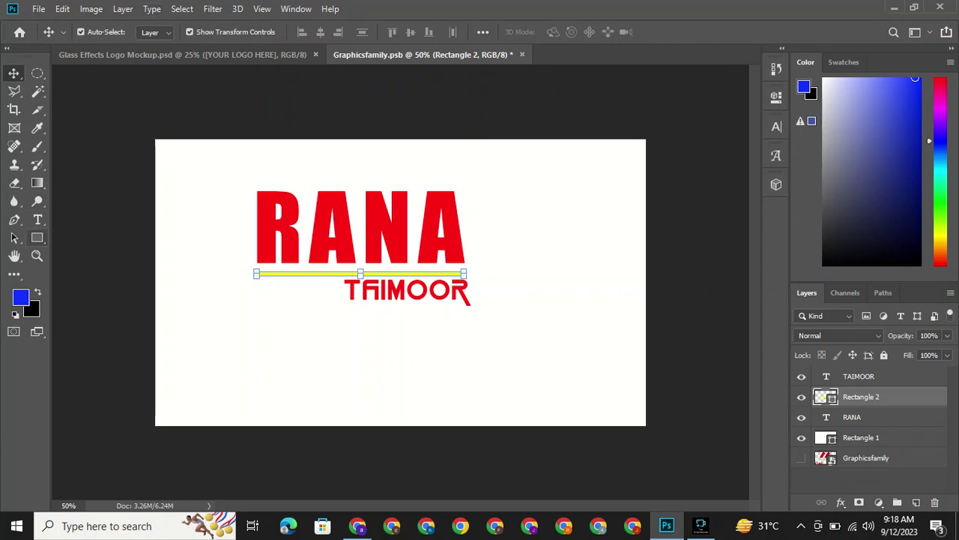
Set the Rectangle 2 underline bar's fill to white instead of yellow.
click(36, 237)
click(157, 32)
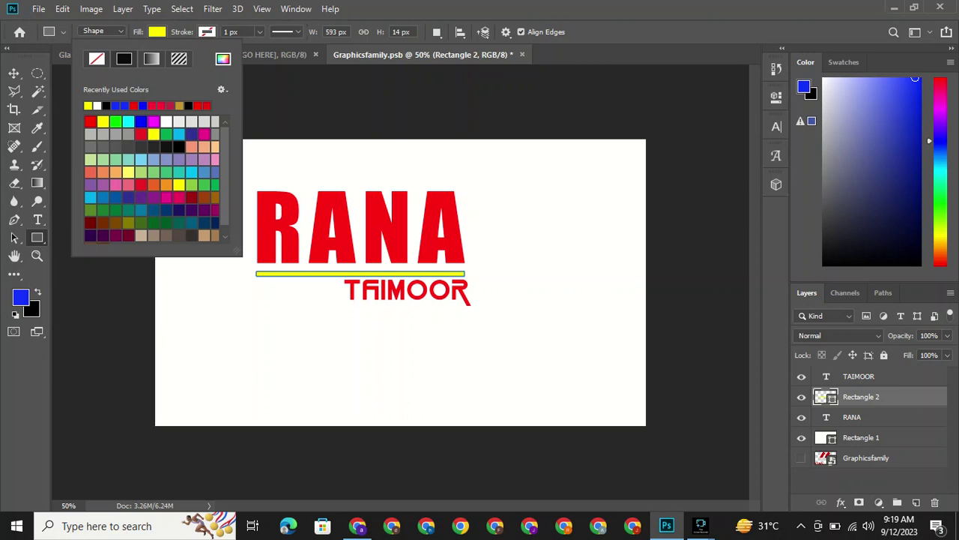
click(166, 122)
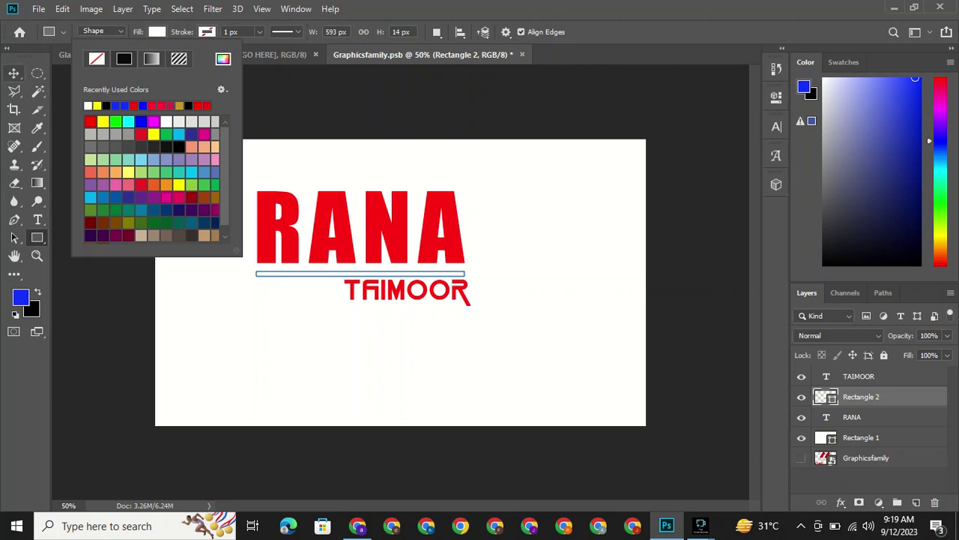
key(Escape)
key(v)
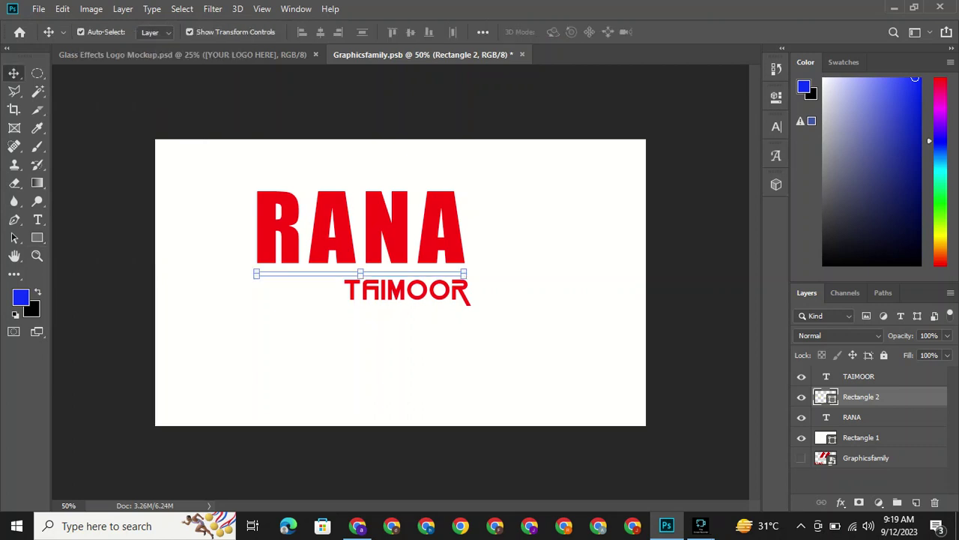